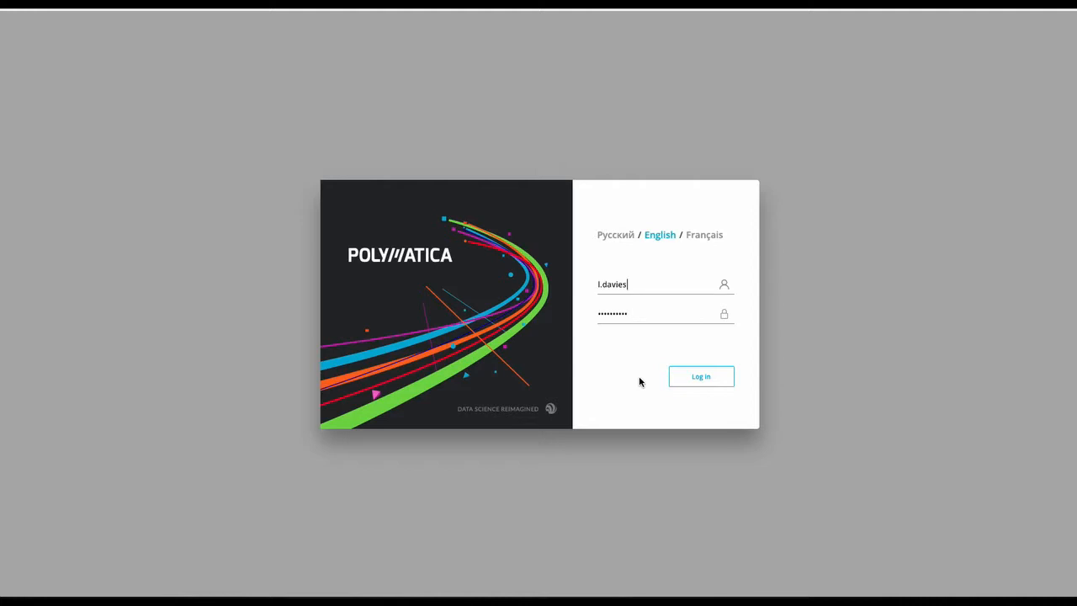
# Log in, search the multispheres for "bank" and open BANK_UK in the workspace.
pyautogui.click(694, 376)
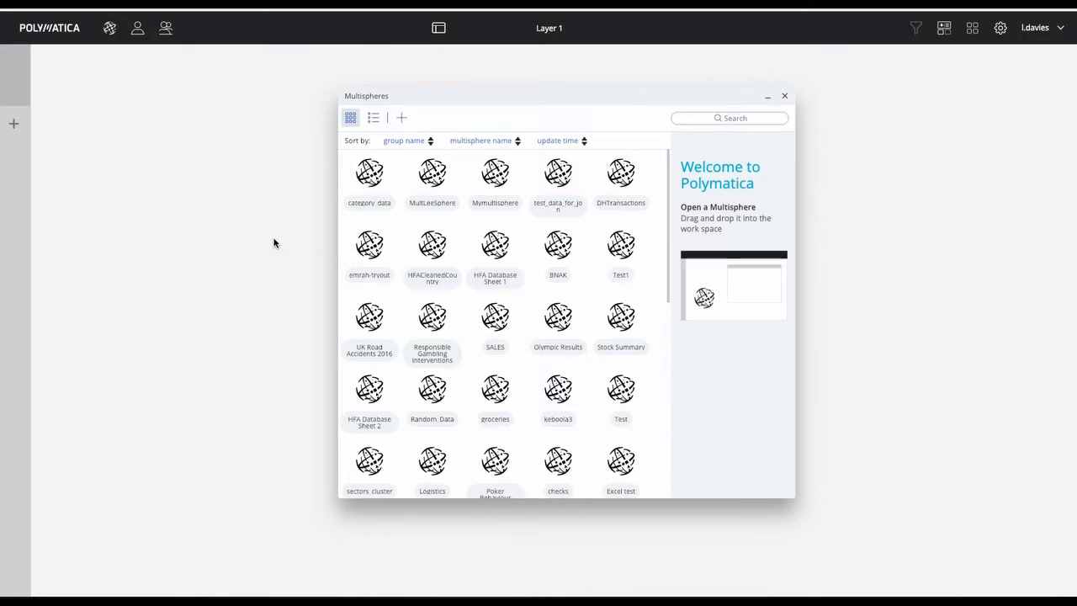
pyautogui.click(369, 173)
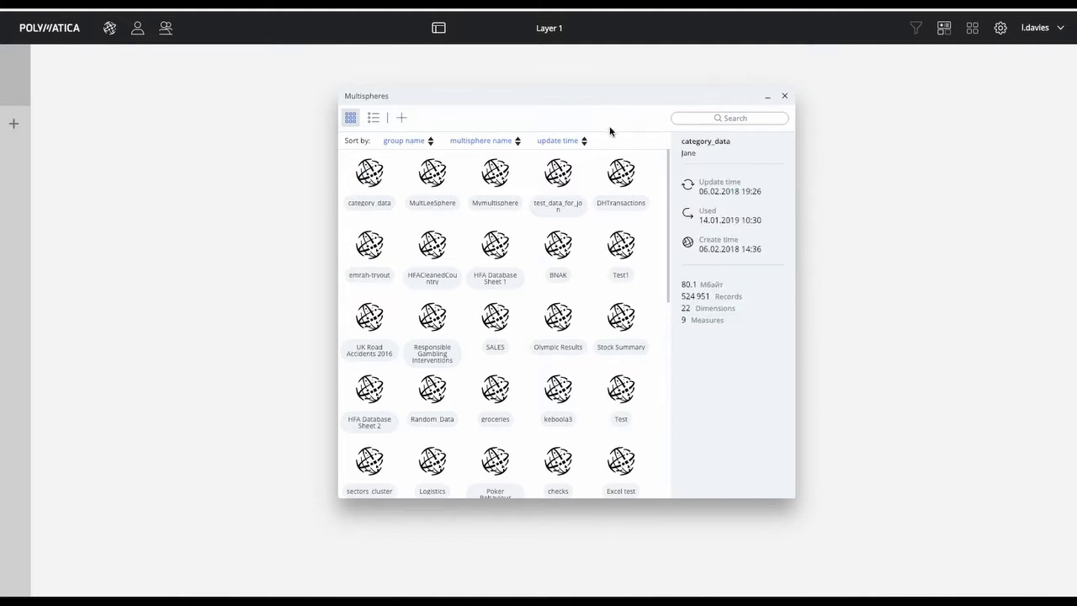
pyautogui.click(734, 119)
pyautogui.write('bank')
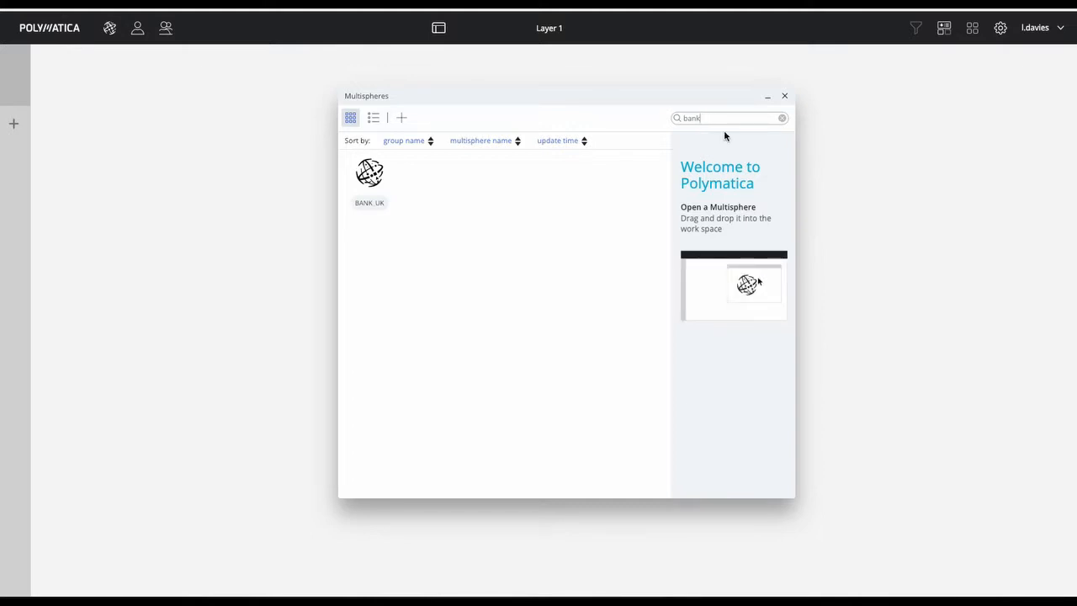
pyautogui.click(371, 177)
pyautogui.doubleClick(372, 178)
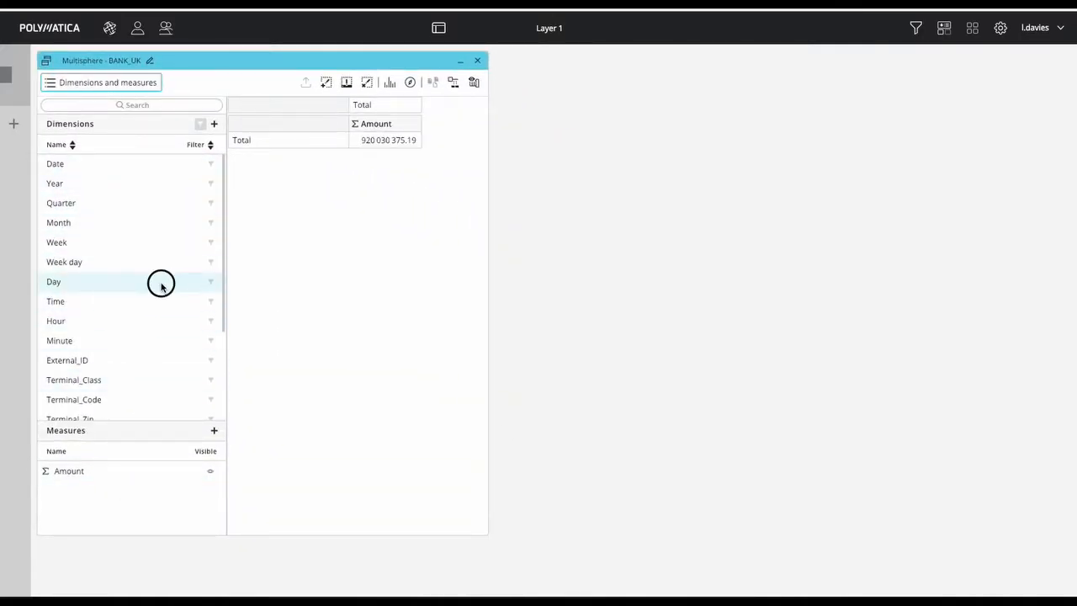
# Add the Month dimension to the table rows and create a line chart of Amount by Month.
pyautogui.moveTo(161, 281); pyautogui.dragTo(177, 247)
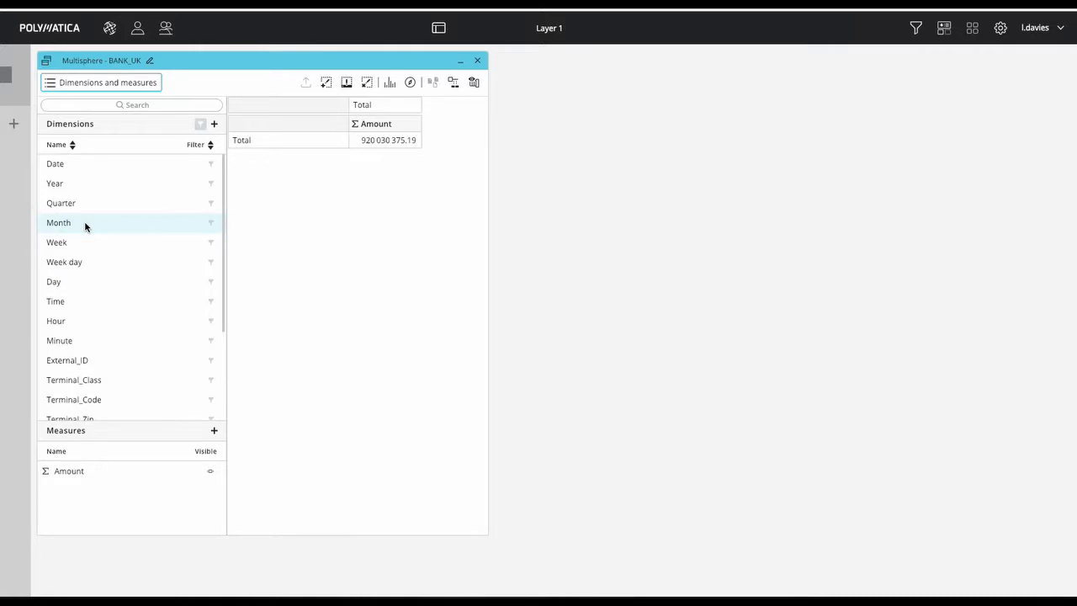
pyautogui.moveTo(85, 225); pyautogui.dragTo(249, 124)
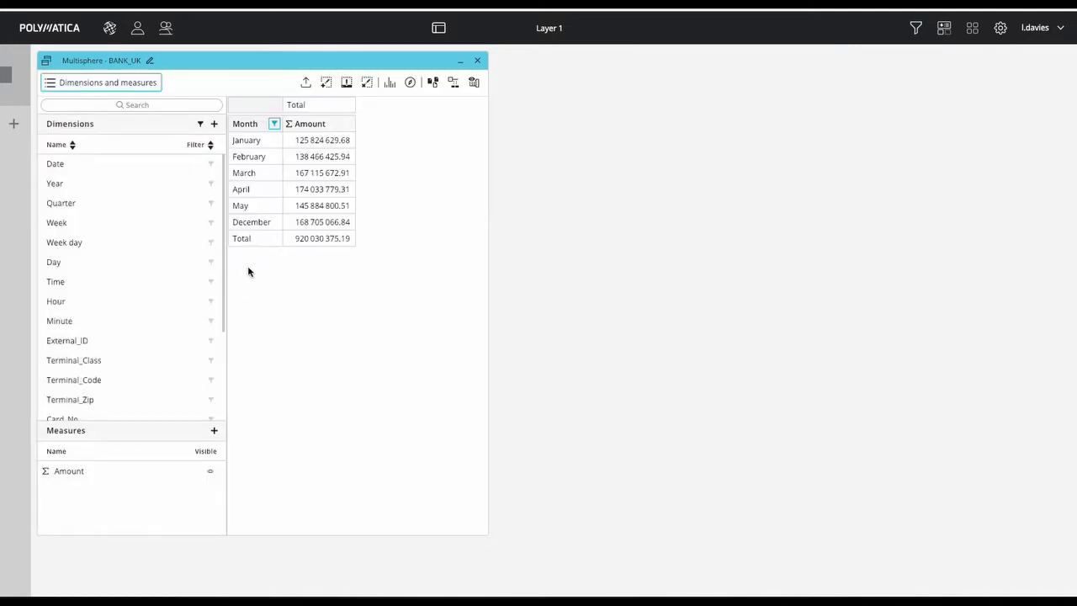
pyautogui.click(389, 82)
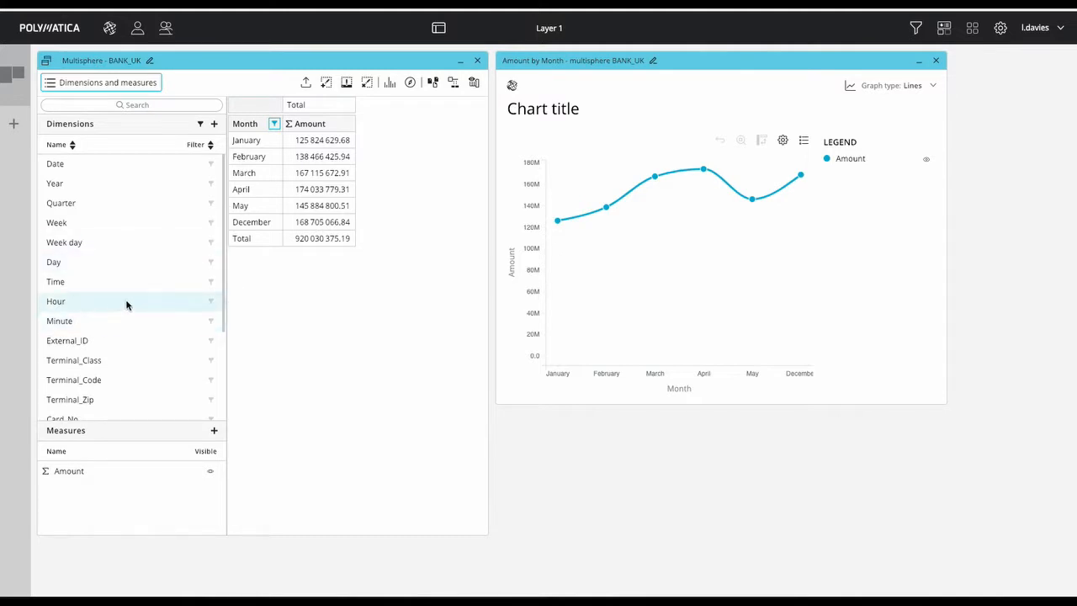
# Add Transaction_Category as a second row dimension after Month and expand February into its categories.
pyautogui.scroll(-2, 128, 305)
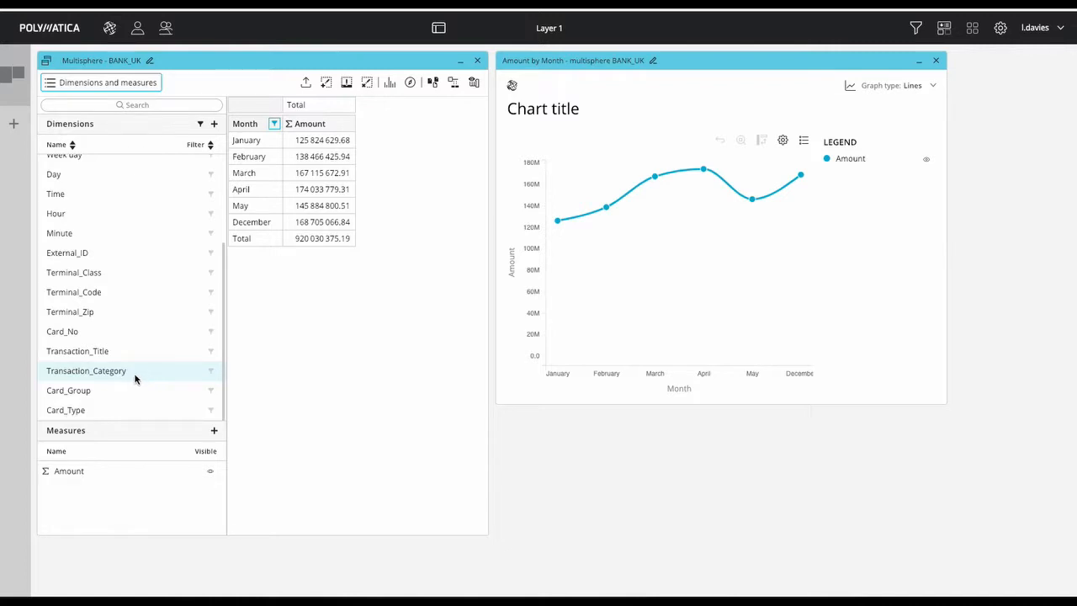
pyautogui.moveTo(134, 379); pyautogui.dragTo(275, 126)
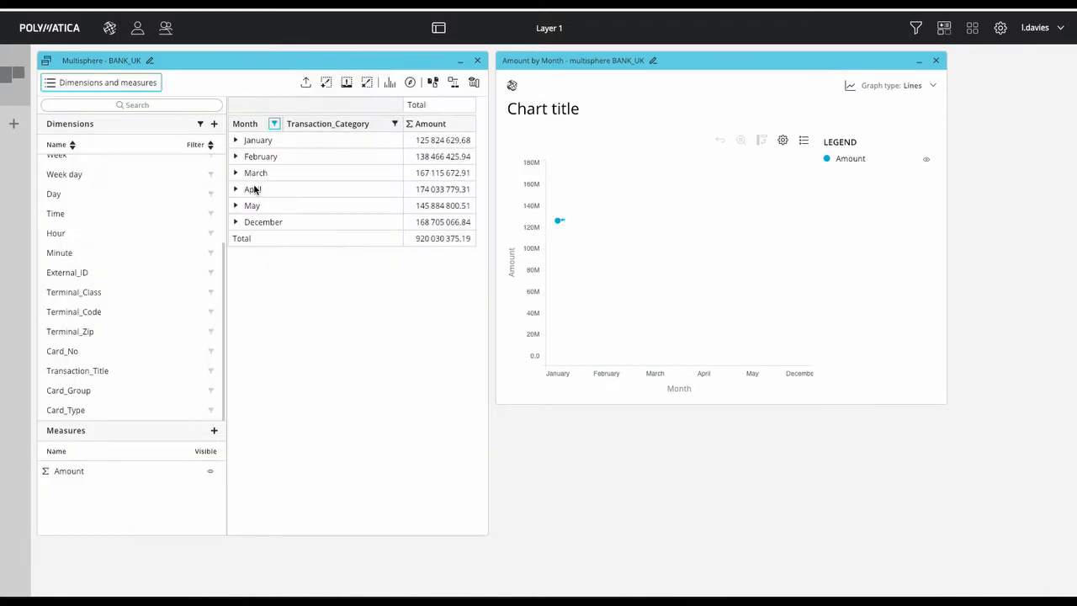
pyautogui.click(235, 156)
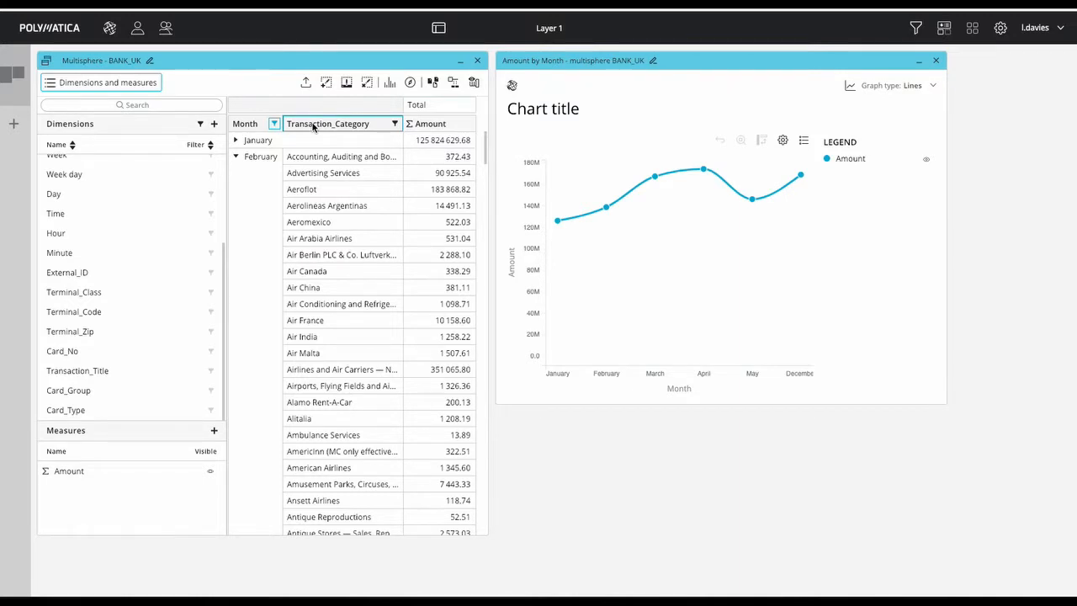
# Move Transaction_Category ahead of Month in the table rows and expand Advertising Services by month.
pyautogui.moveTo(313, 126); pyautogui.dragTo(231, 126)
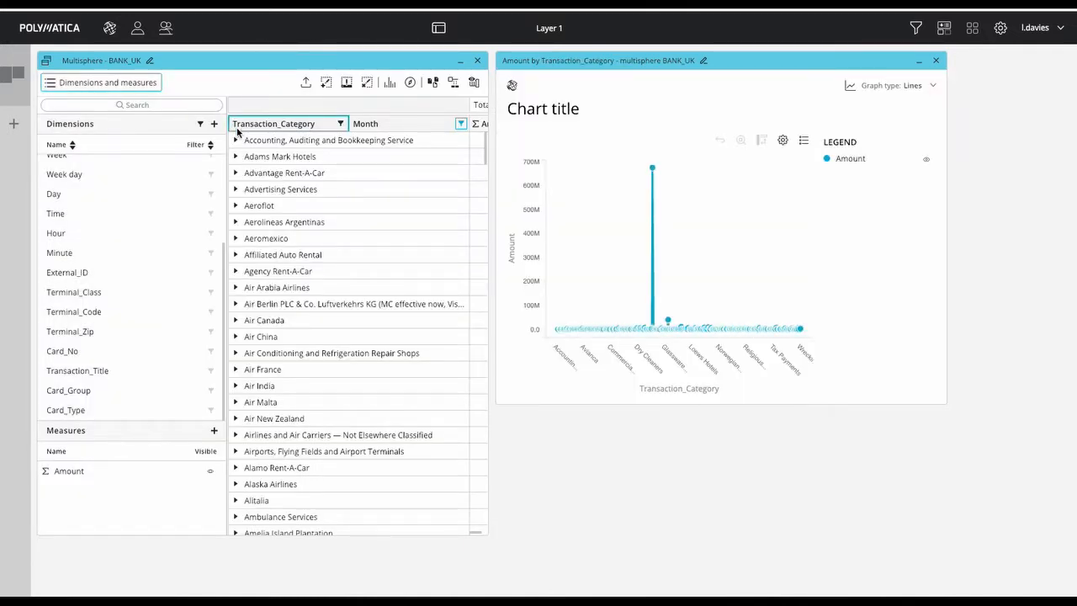
pyautogui.click(236, 189)
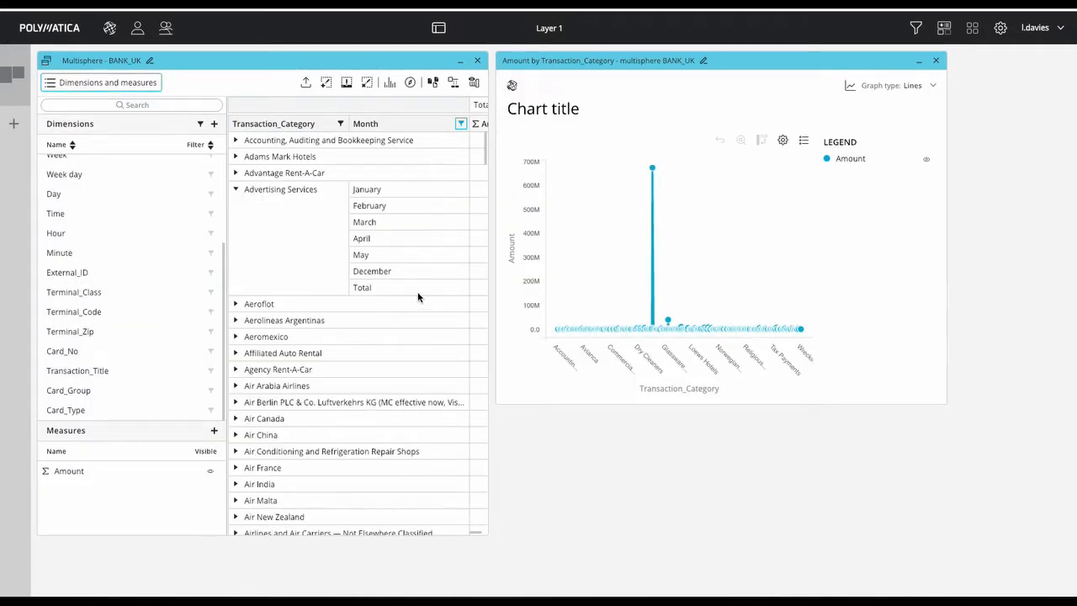
# Widen the multisphere window and narrow its Month column so the amounts fit, and enlarge the chart window.
pyautogui.moveTo(493, 243); pyautogui.dragTo(543, 247)
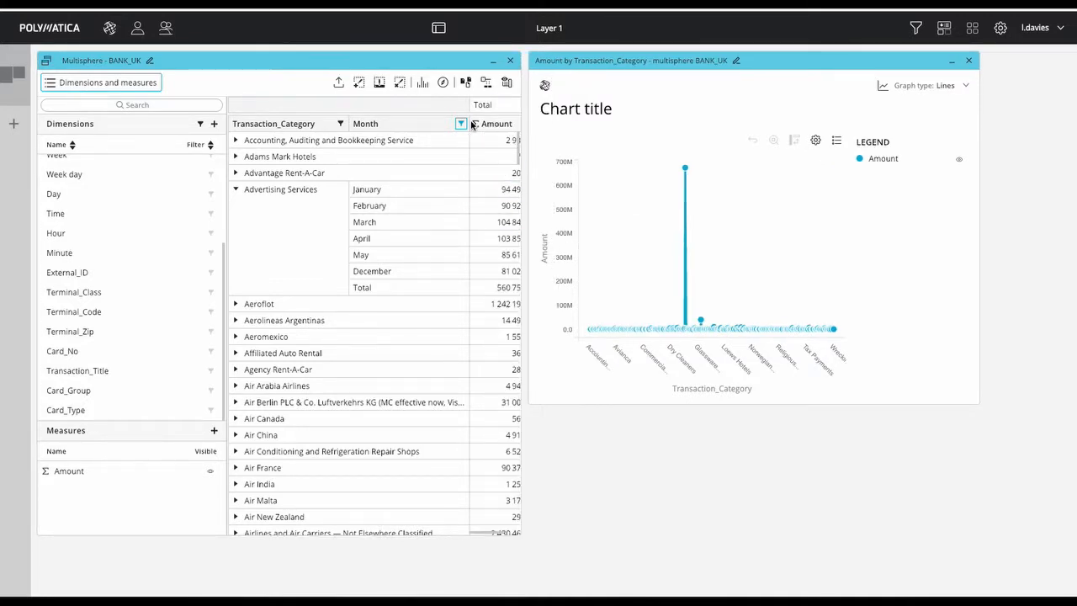
pyautogui.moveTo(470, 125); pyautogui.dragTo(441, 125)
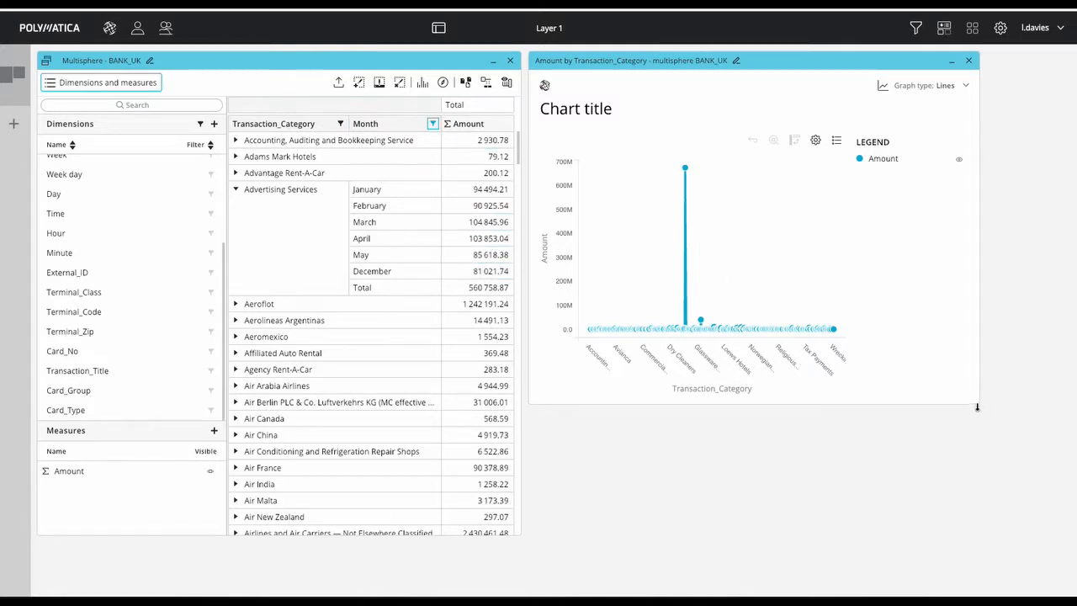
pyautogui.moveTo(978, 402); pyautogui.dragTo(1051, 553)
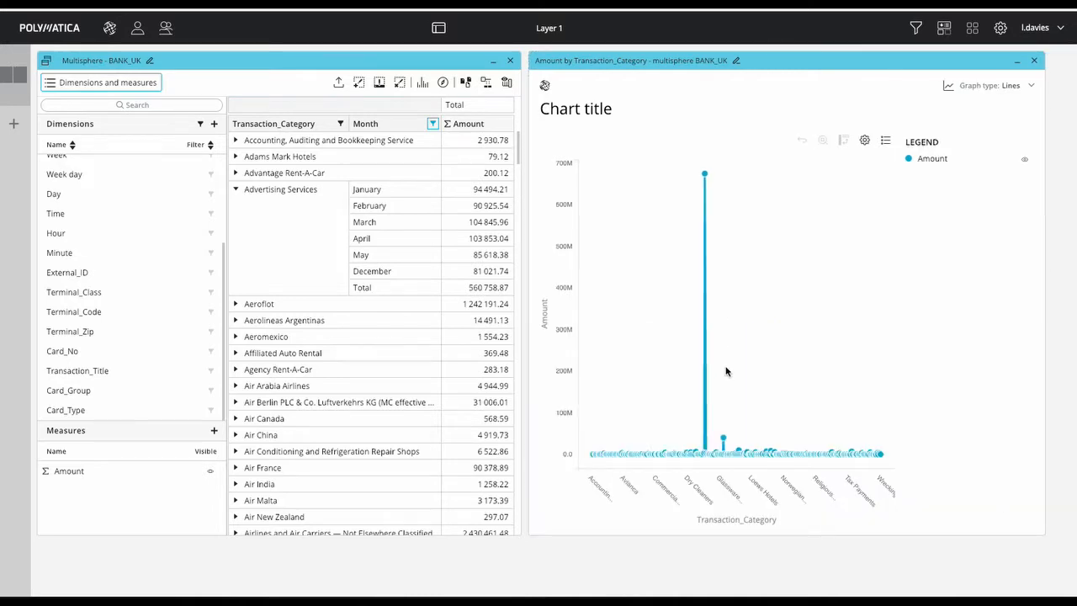
# Filter Transaction_Category to exclude the Automated and Manual Cash Disbursements of Financial Institution, found by searching for "cash".
pyautogui.moveTo(706, 178)
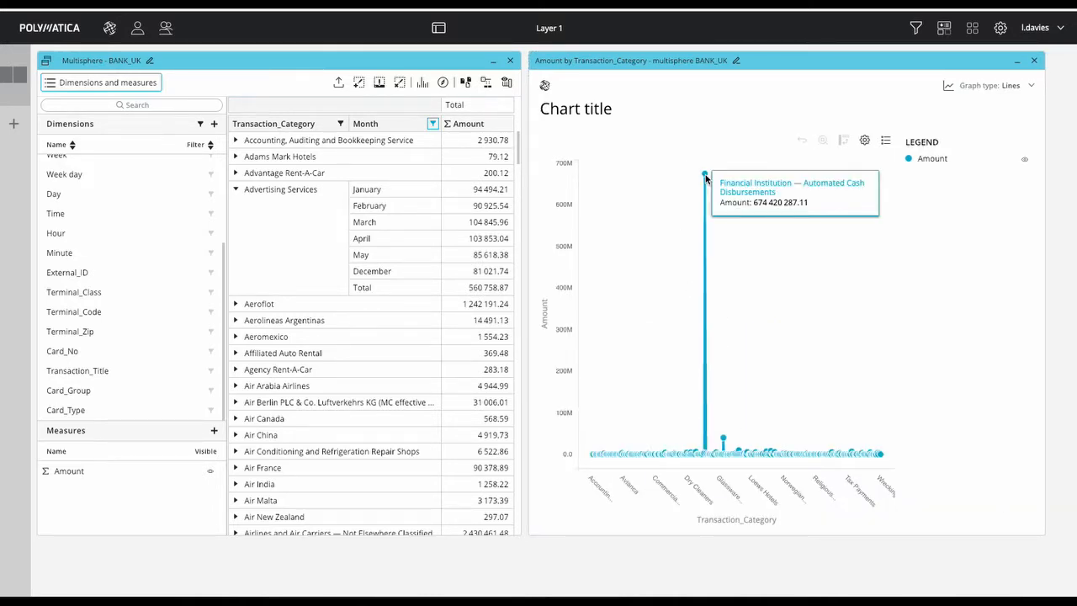
pyautogui.click(339, 125)
pyautogui.write('cash')
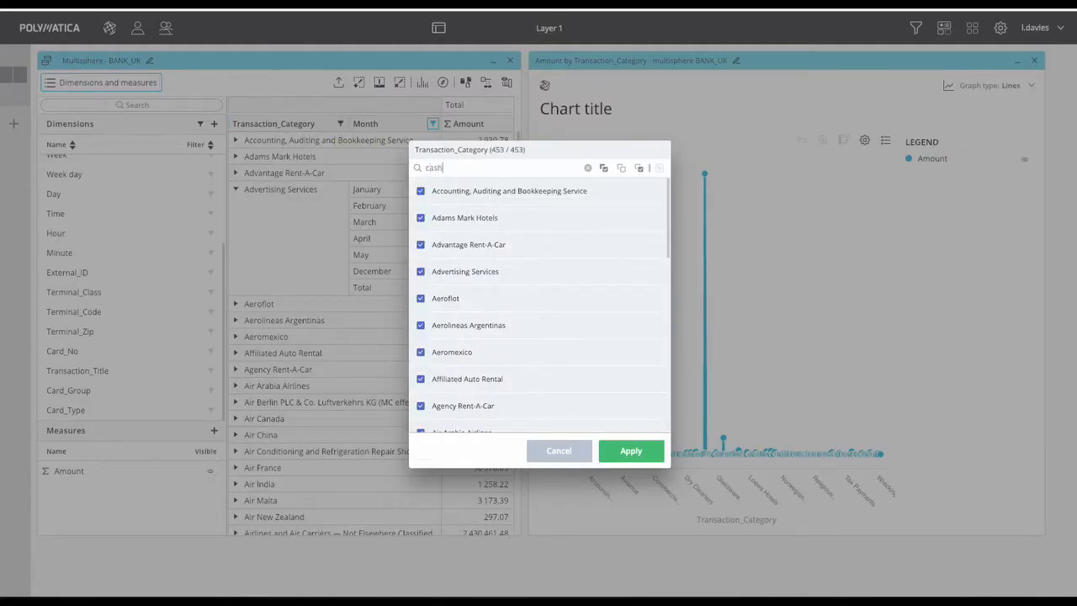
pyautogui.click(420, 191)
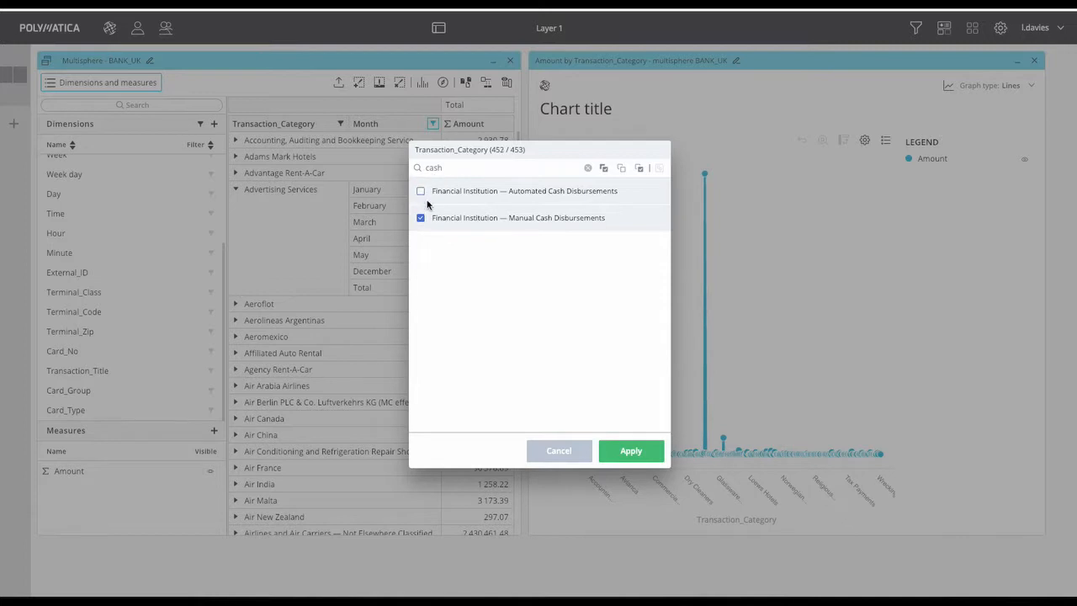
pyautogui.click(421, 218)
pyautogui.click(628, 451)
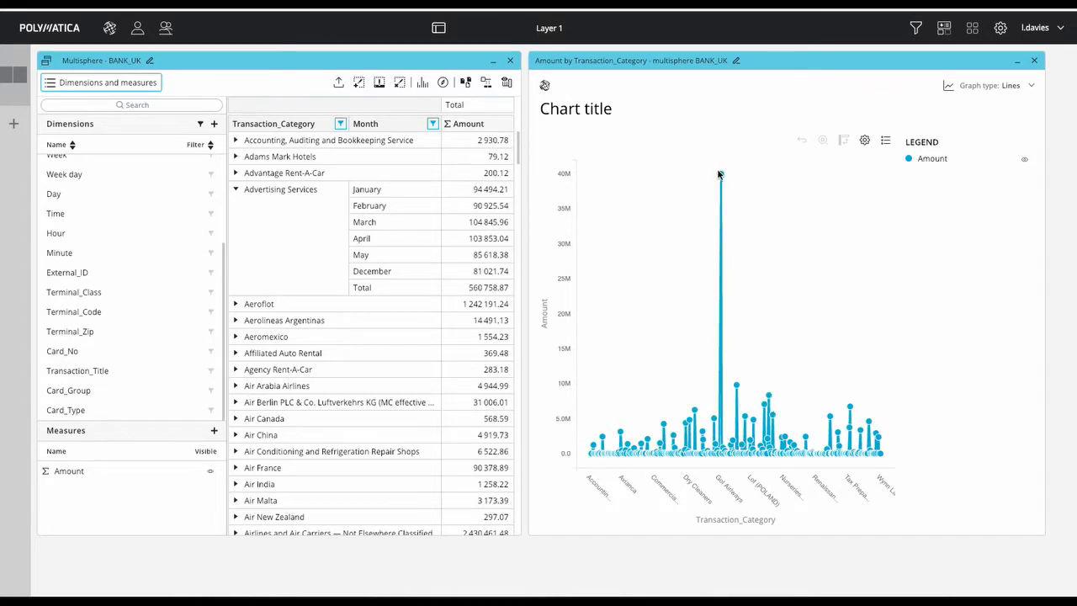
# Exclude Grocery Stores and Supermarkets from the Transaction_Category filter, finding it by searching for "groc".
pyautogui.moveTo(719, 174)
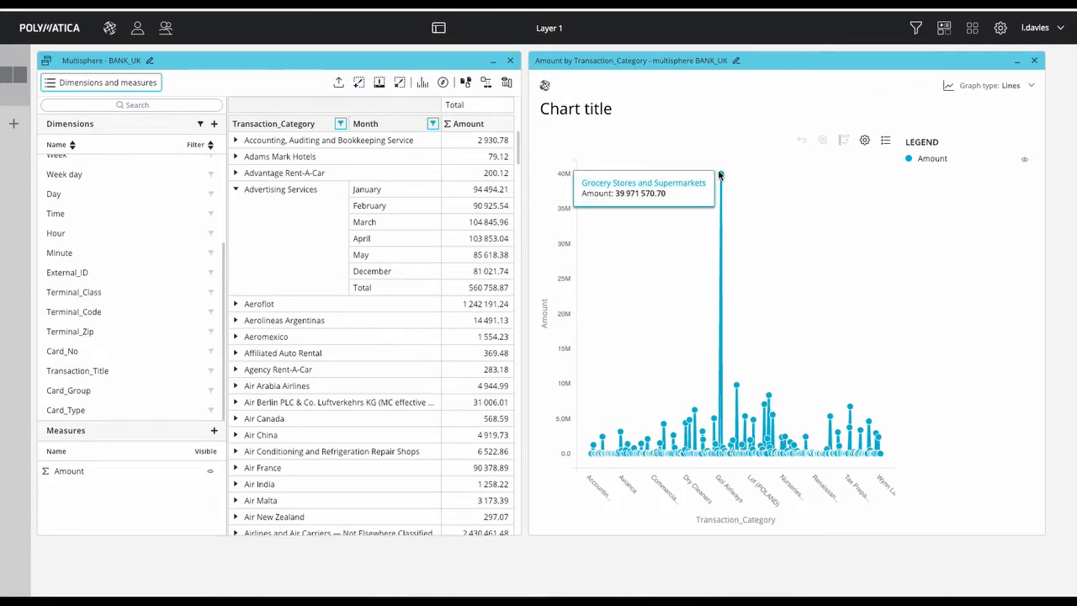
pyautogui.click(342, 126)
pyautogui.write('groc')
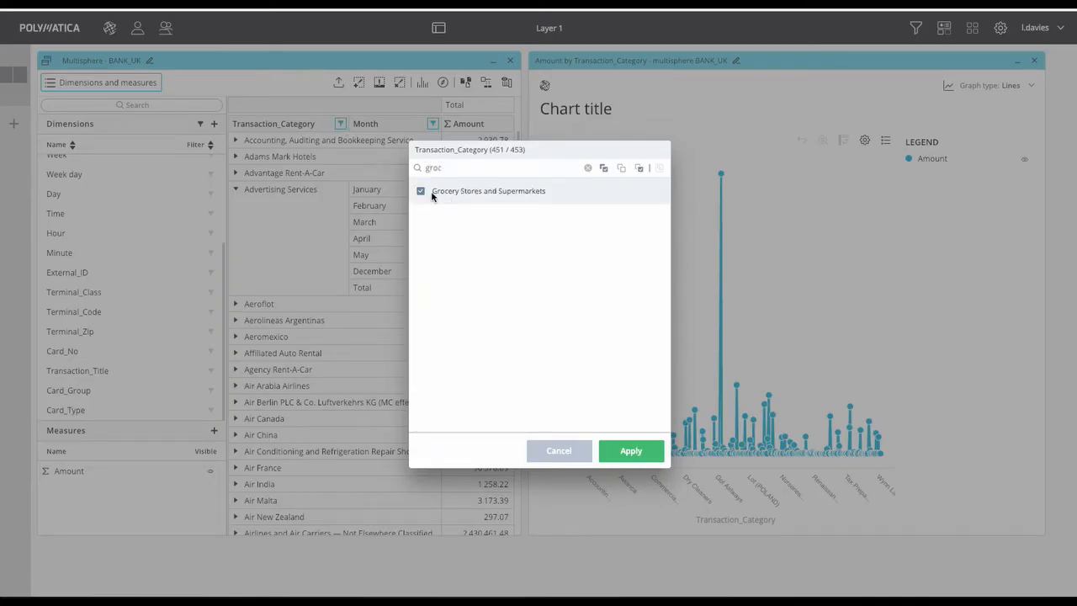
pyautogui.click(431, 192)
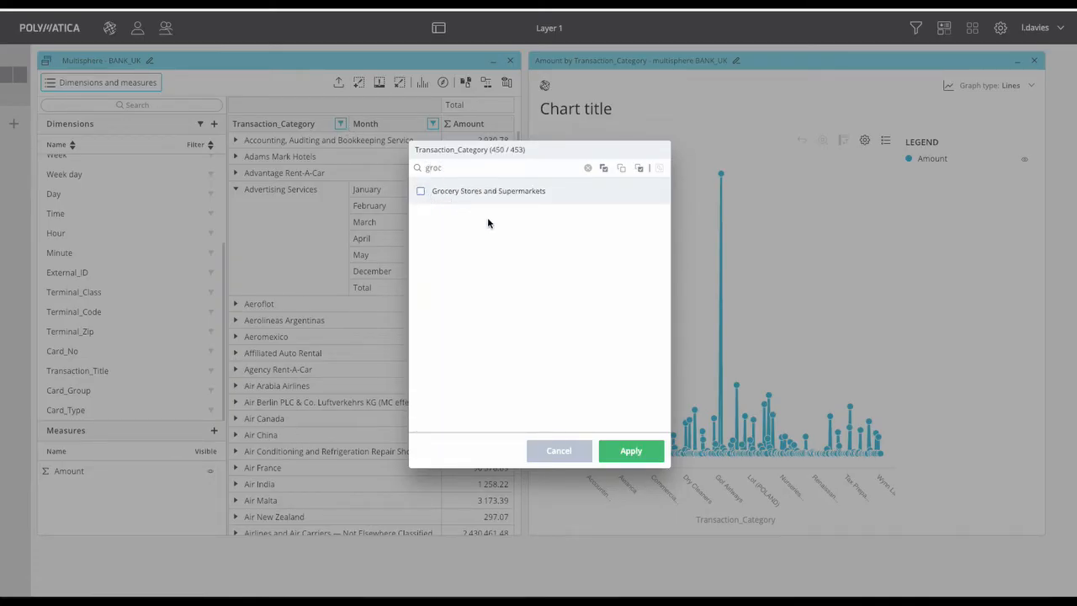
pyautogui.click(637, 450)
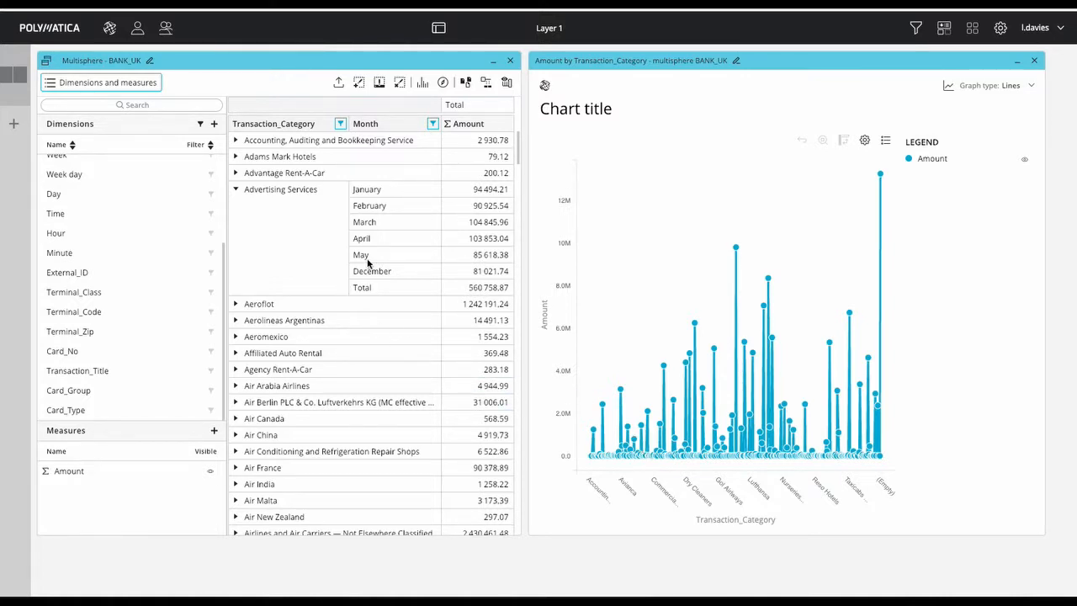
# Apply a conditional filter on the Amount measure with the formula [Amount]>4000.
pyautogui.rightClick(494, 124)
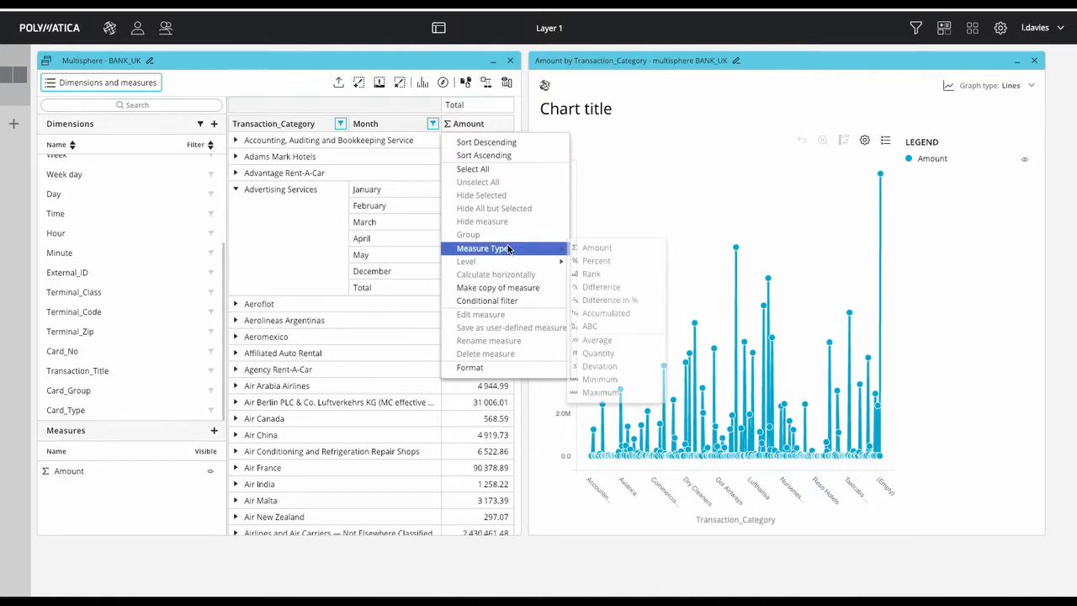
pyautogui.click(518, 301)
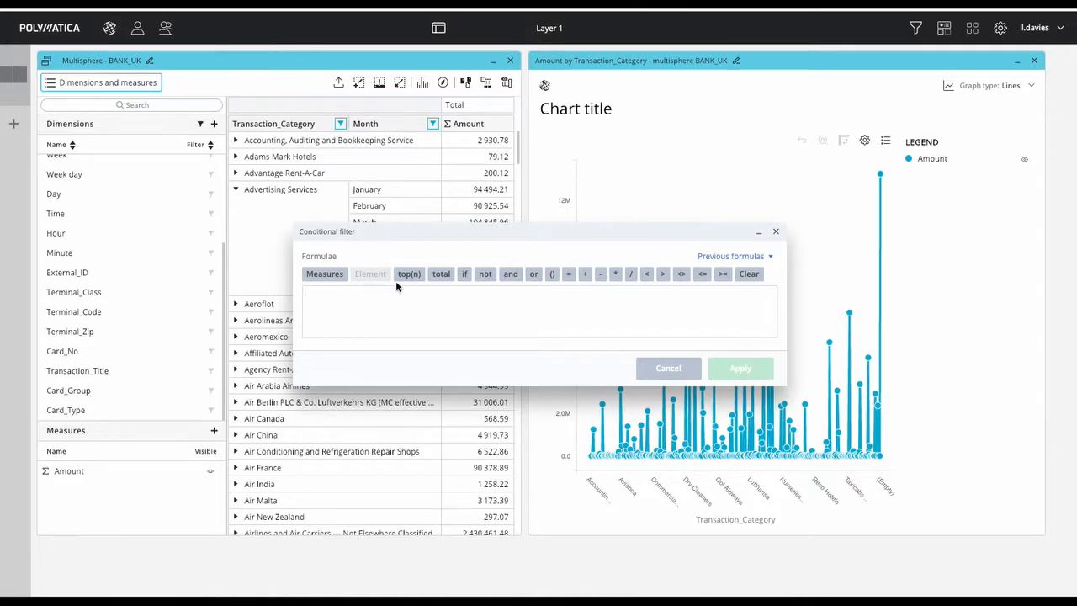
pyautogui.click(336, 276)
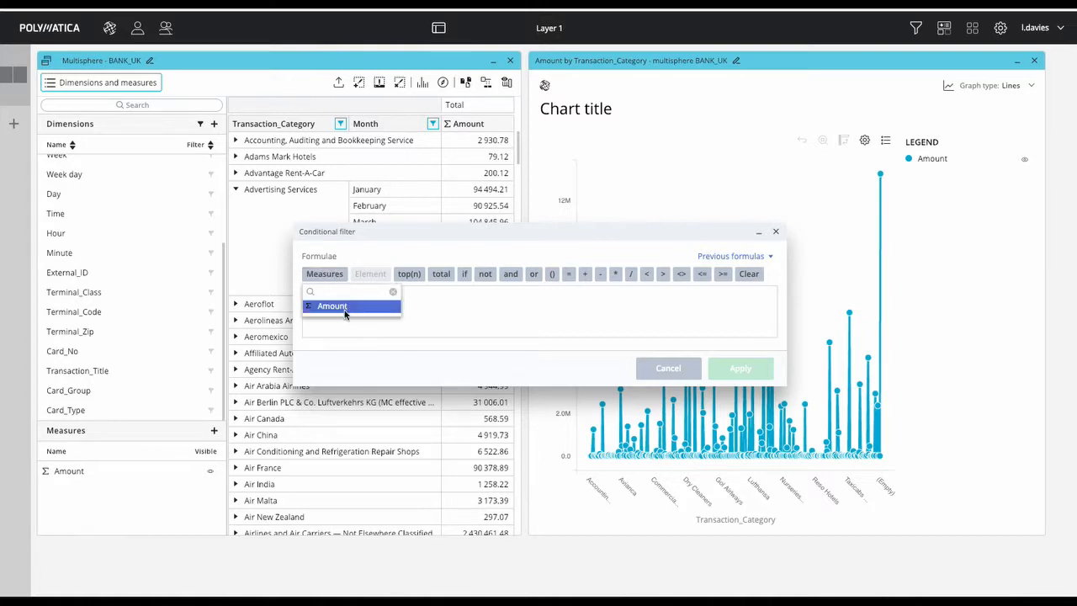
pyautogui.click(341, 305)
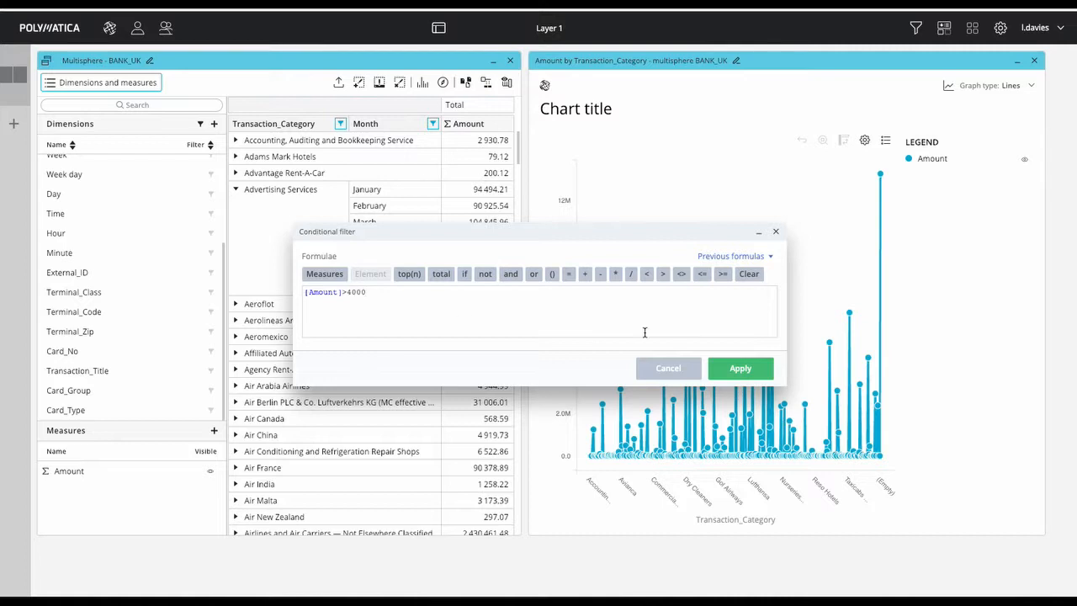
pyautogui.click(742, 369)
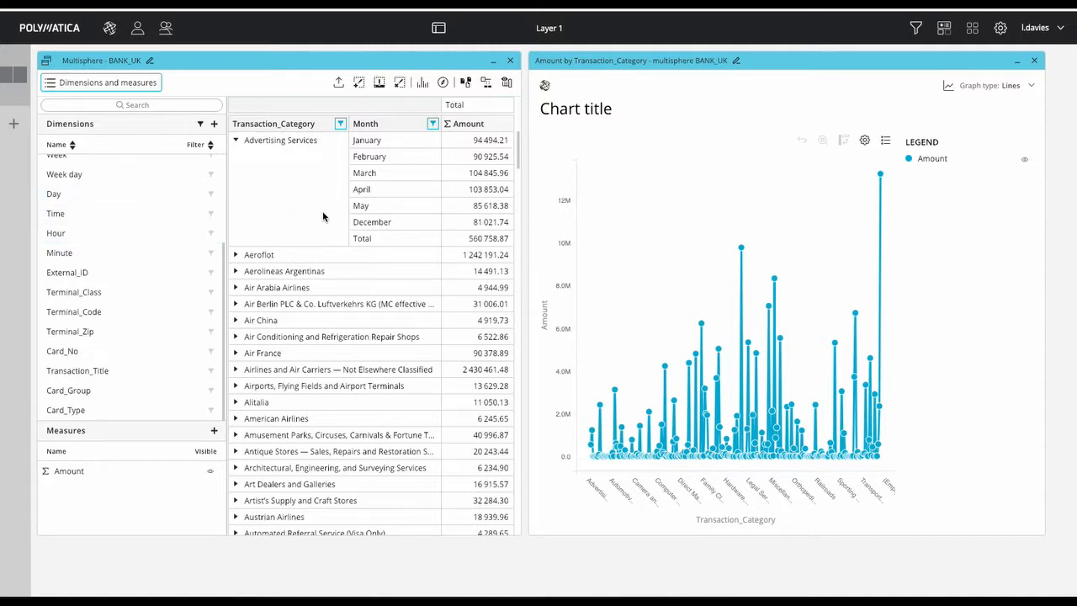
# Filter the Week day dimension to only Friday, Saturday and Sunday.
pyautogui.scroll(1, 112, 228)
pyautogui.scroll(1, 113, 228)
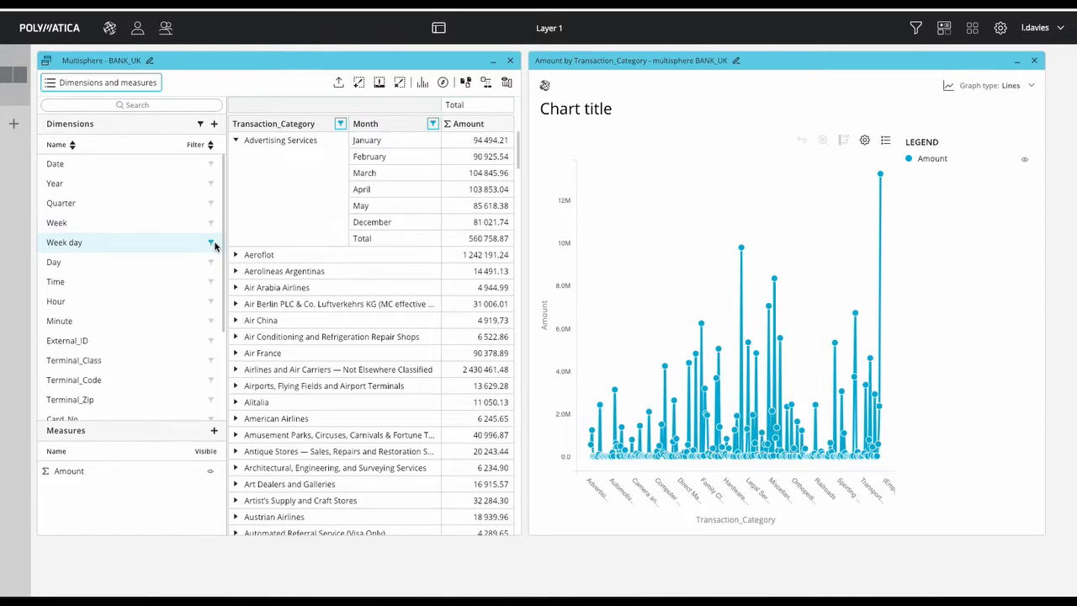
pyautogui.click(210, 244)
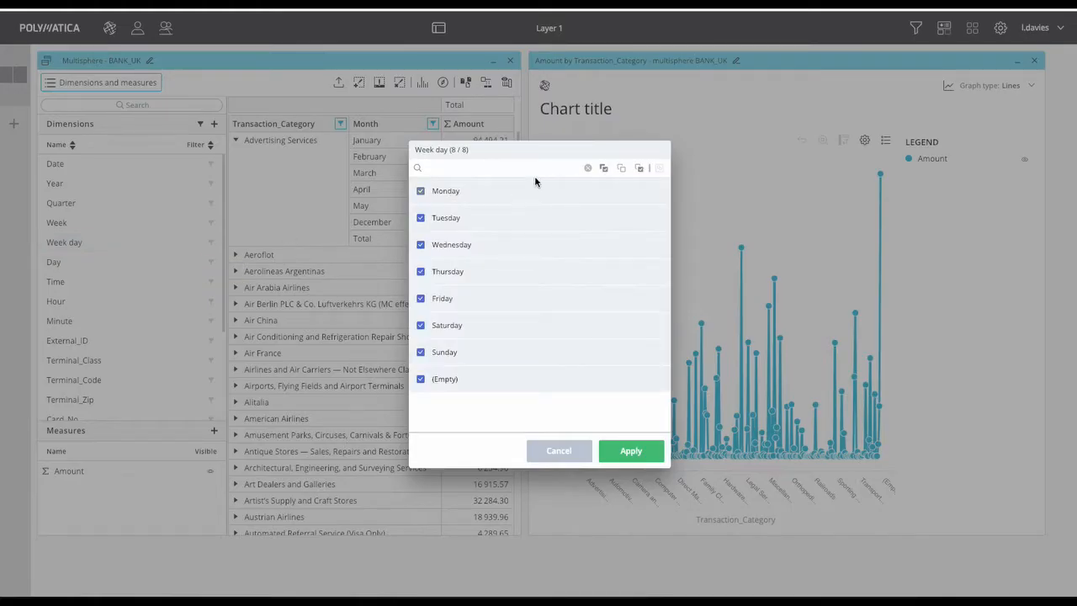
pyautogui.click(622, 169)
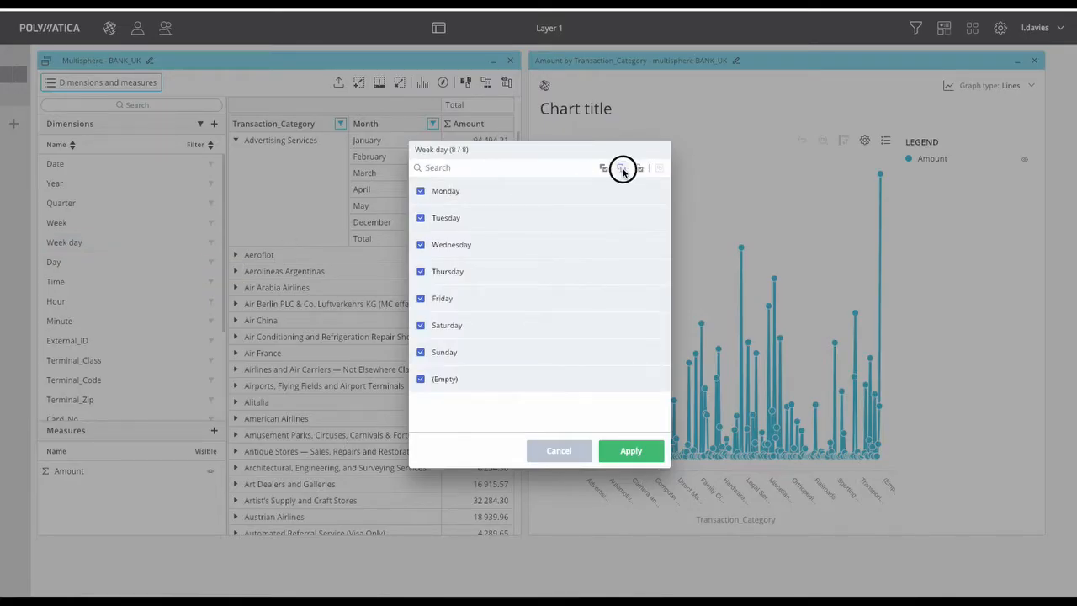
pyautogui.click(420, 298)
pyautogui.click(421, 326)
pyautogui.click(423, 378)
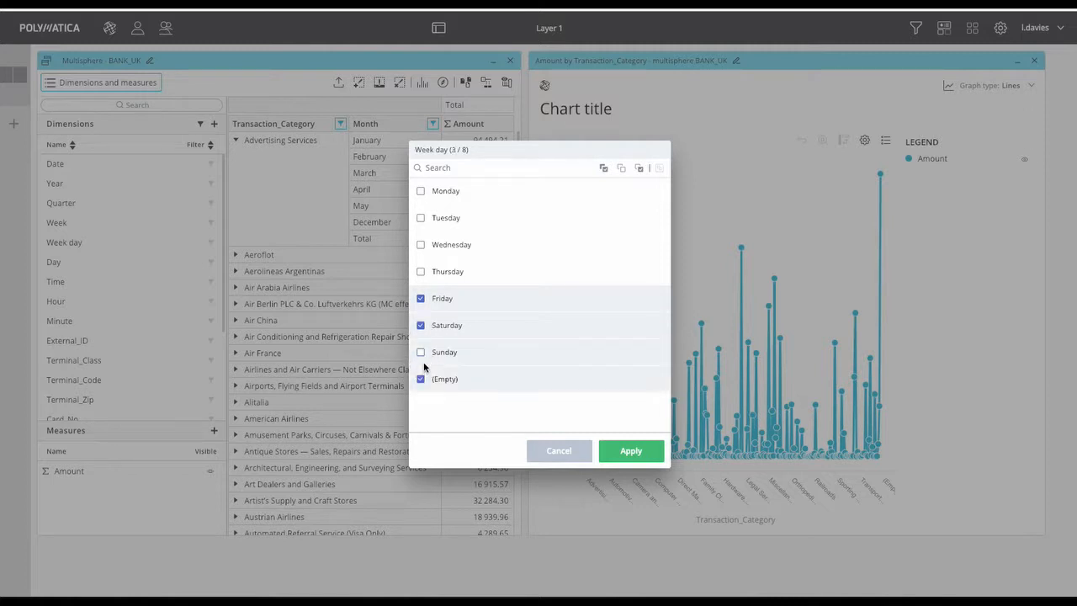
pyautogui.click(423, 354)
pyautogui.click(423, 378)
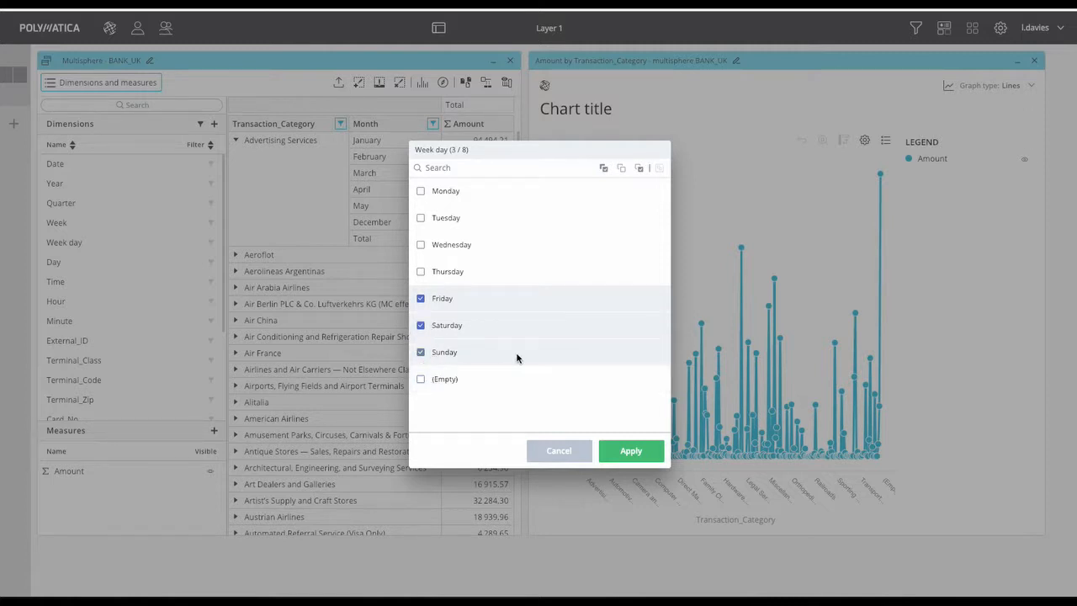
pyautogui.click(630, 455)
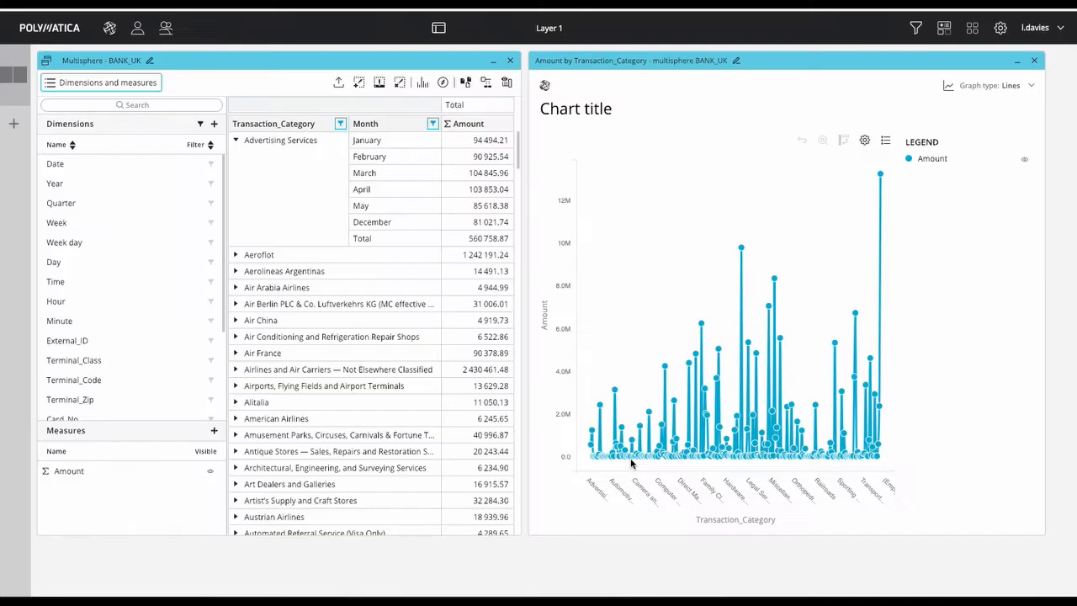
pyautogui.click(200, 125)
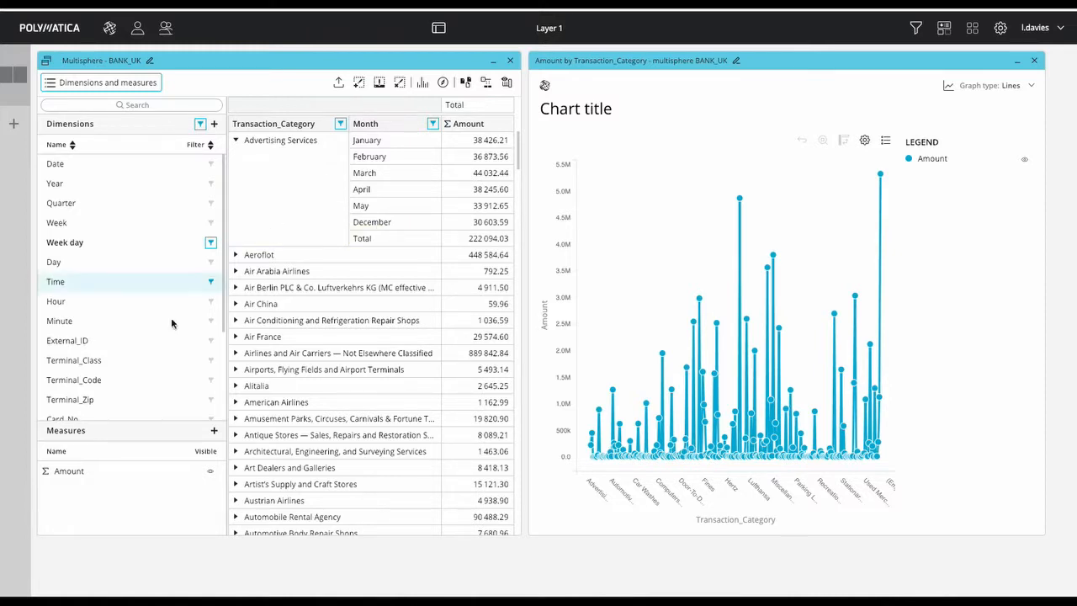
# Add a new layer and open the 31M groceries multisphere on it, finding it by searching for "groc".
pyautogui.moveTo(14, 124)
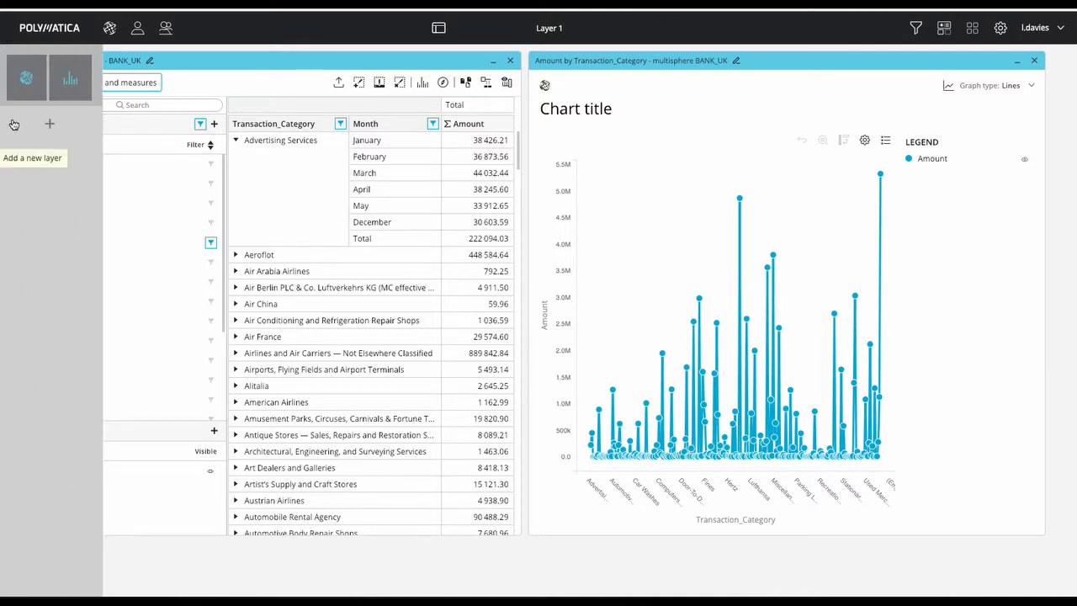
pyautogui.click(49, 123)
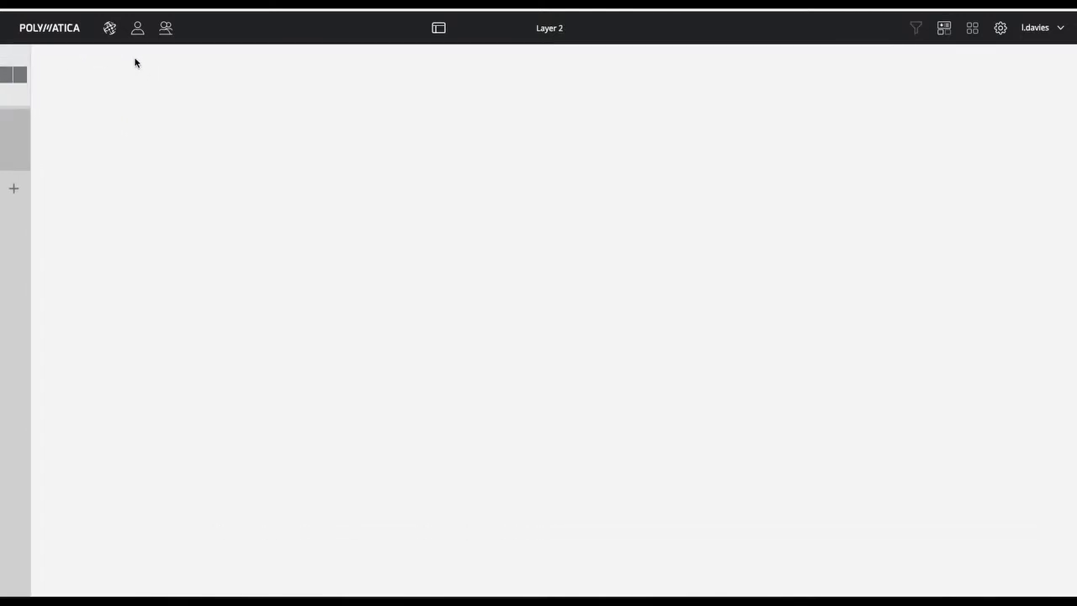
pyautogui.click(109, 27)
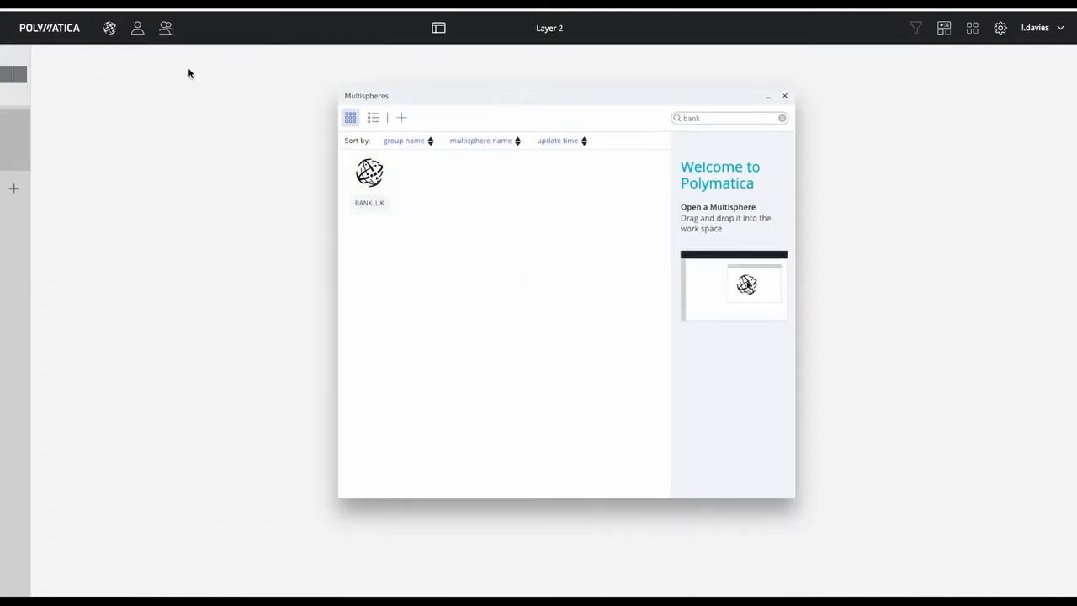
pyautogui.click(781, 117)
pyautogui.write('groc')
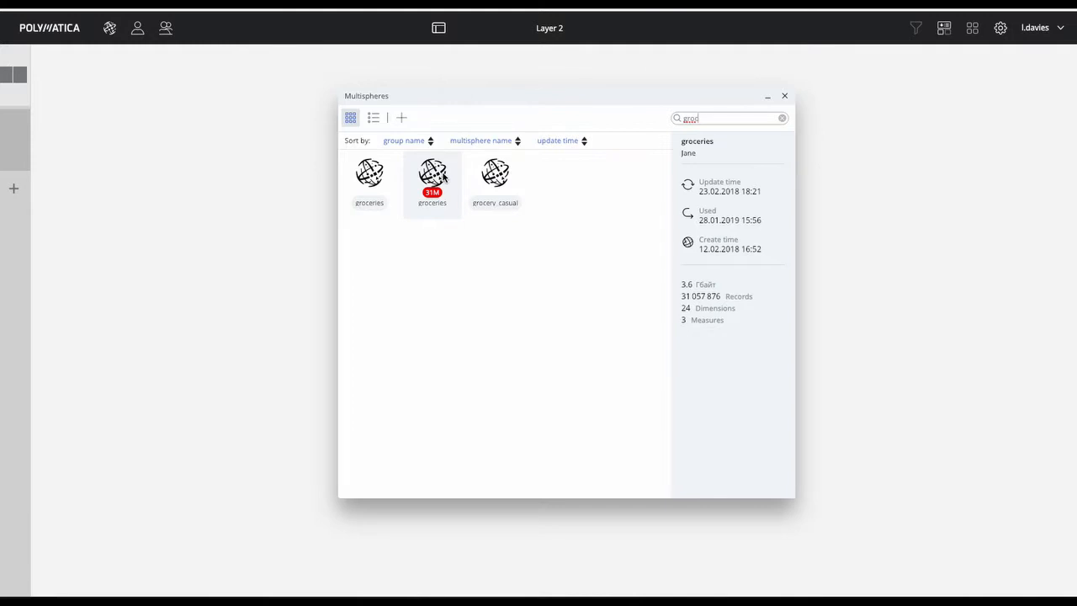
pyautogui.moveTo(444, 177); pyautogui.dragTo(216, 221)
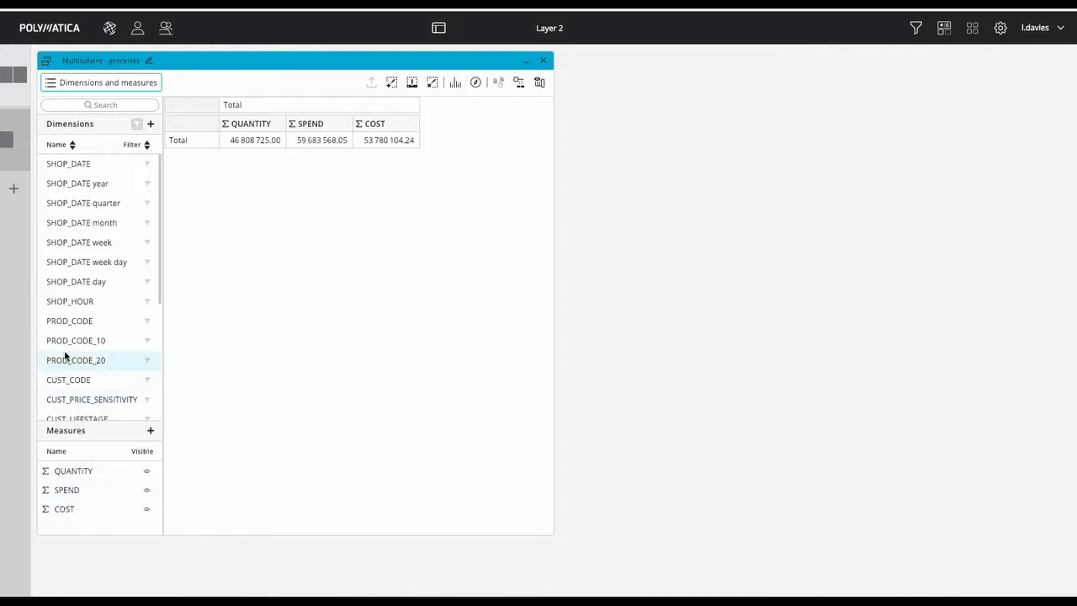
# Try SHOP_DATE year and SHOP_DATE month as row dimensions with 2007 and 2006 expanded, and clear both from the table.
pyautogui.moveTo(100, 217); pyautogui.dragTo(177, 133)
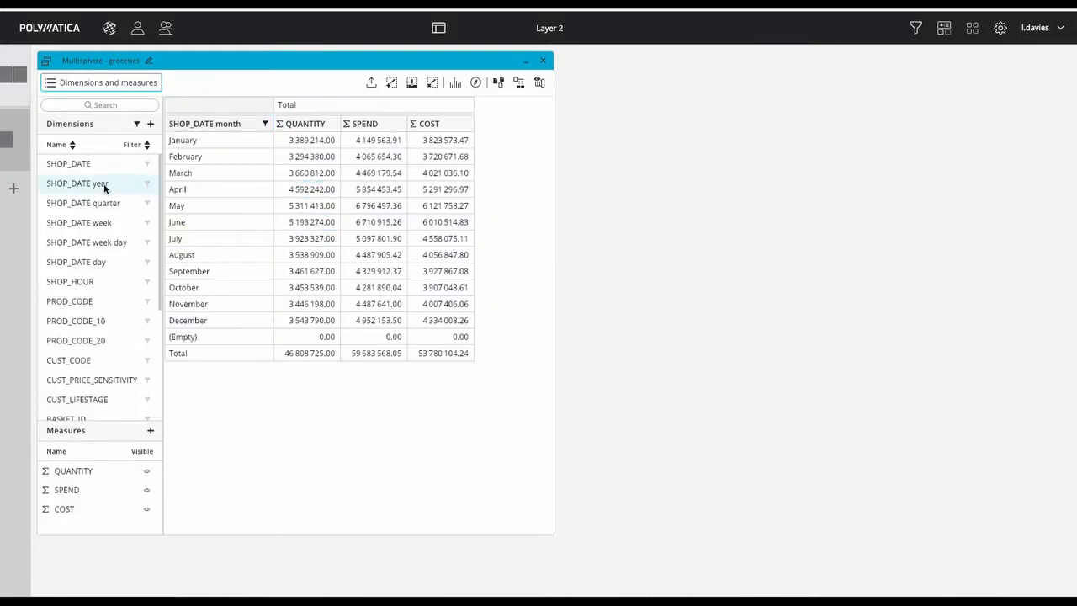
pyautogui.moveTo(104, 188); pyautogui.dragTo(168, 124)
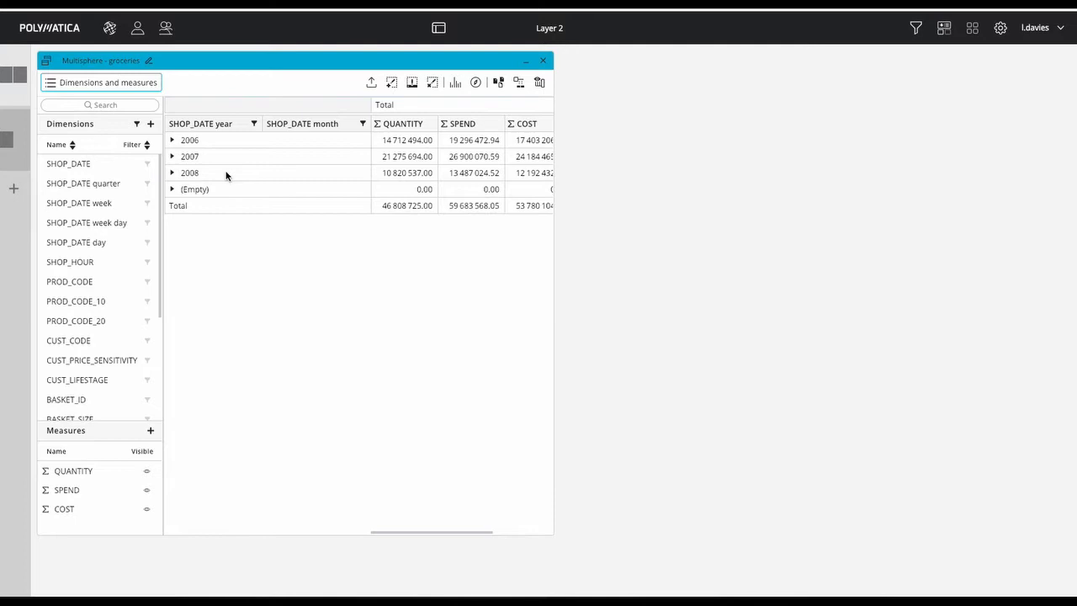
pyautogui.click(171, 156)
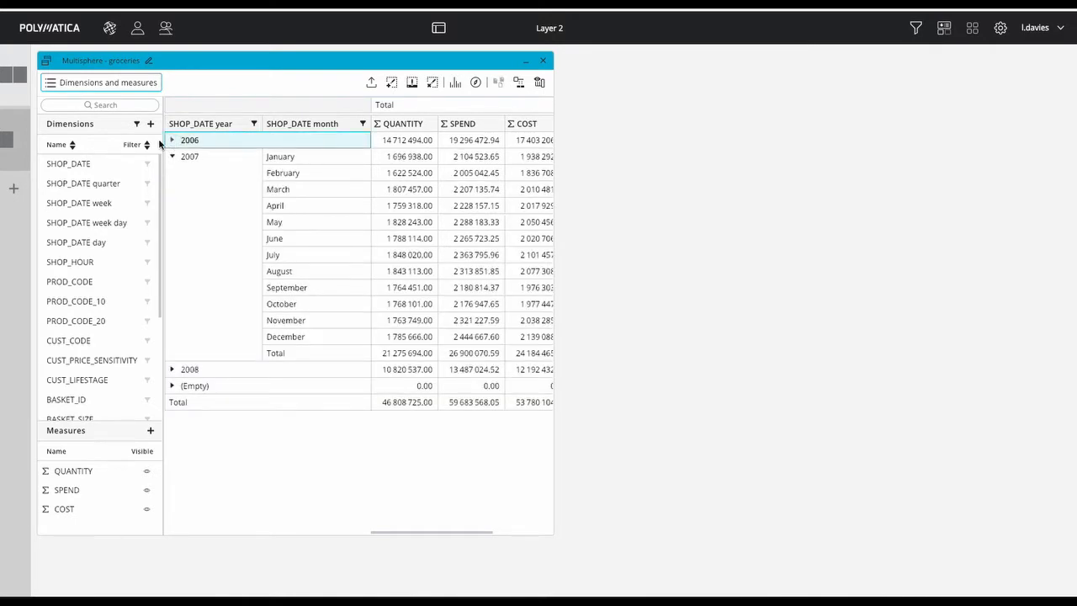
pyautogui.click(172, 140)
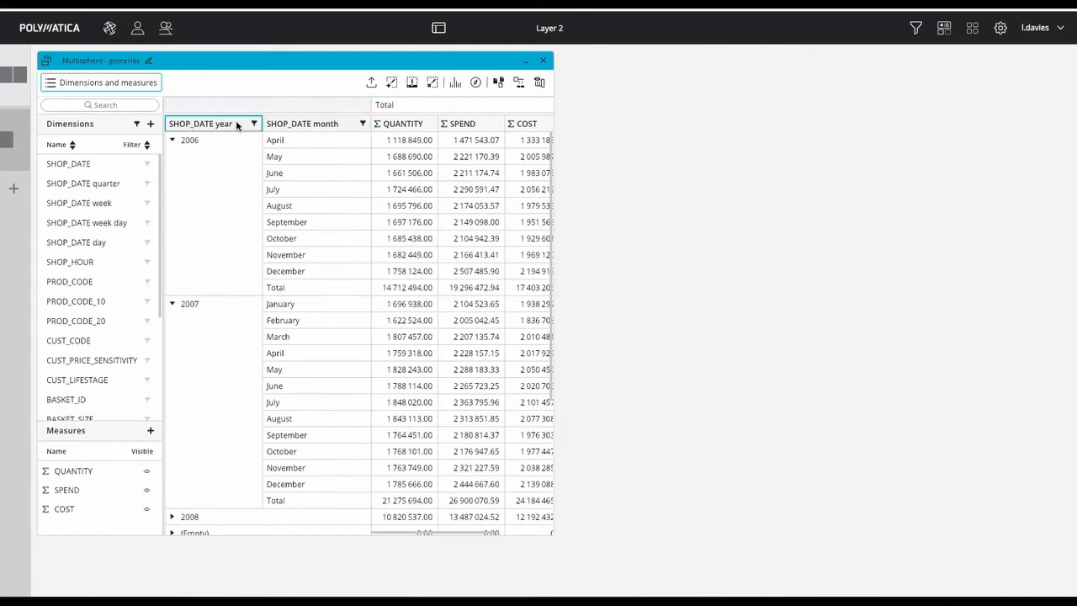
pyautogui.moveTo(236, 124); pyautogui.dragTo(101, 240)
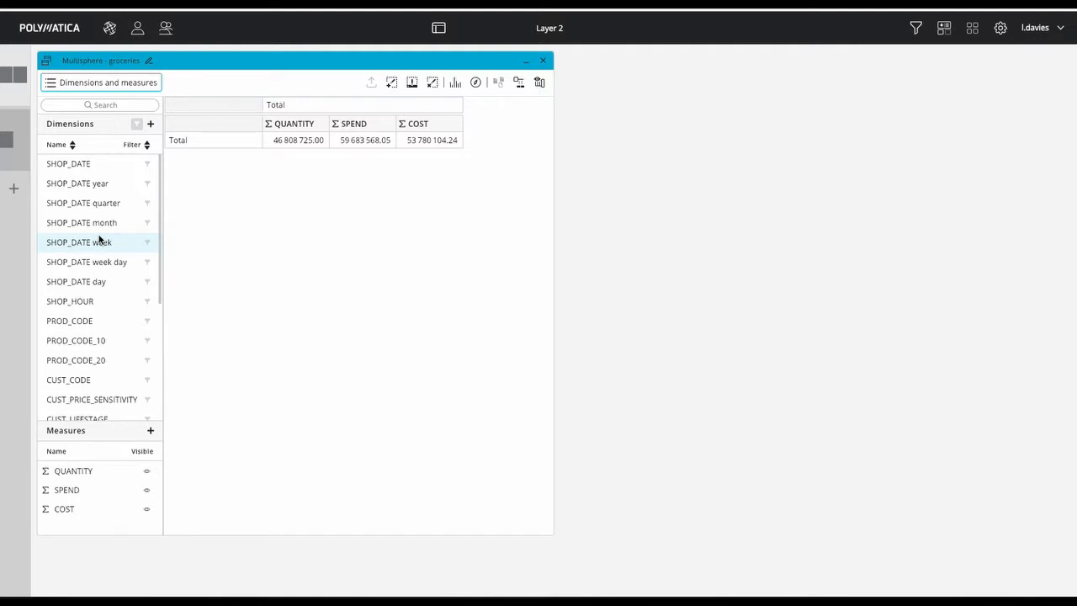
# Create a complex dimension named Period that combines SHOP_DATE year and SHOP_DATE month.
pyautogui.click(151, 125)
pyautogui.click(469, 227)
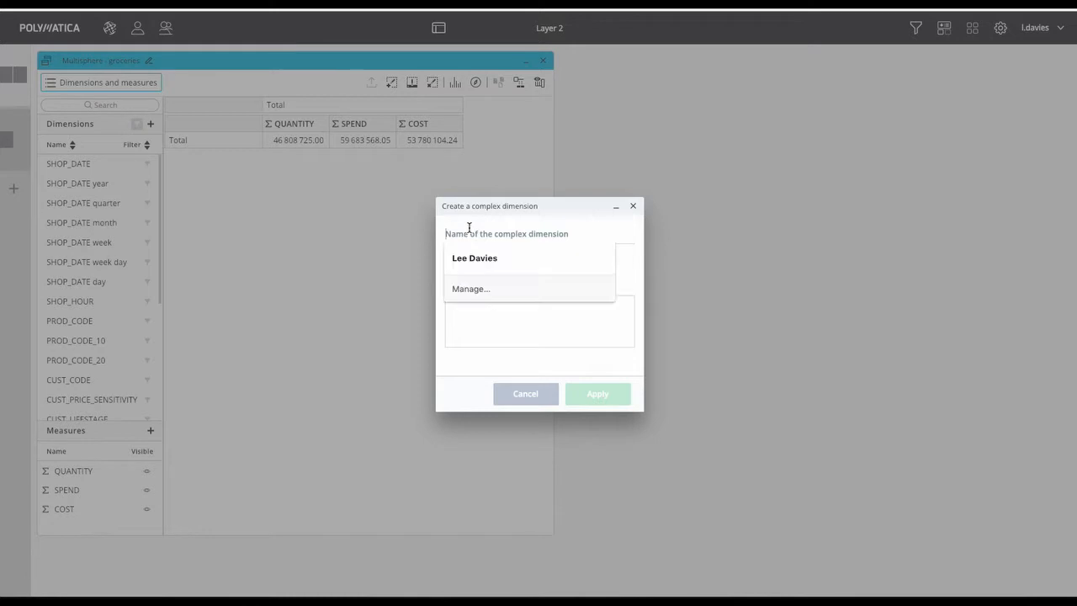
pyautogui.write('Period')
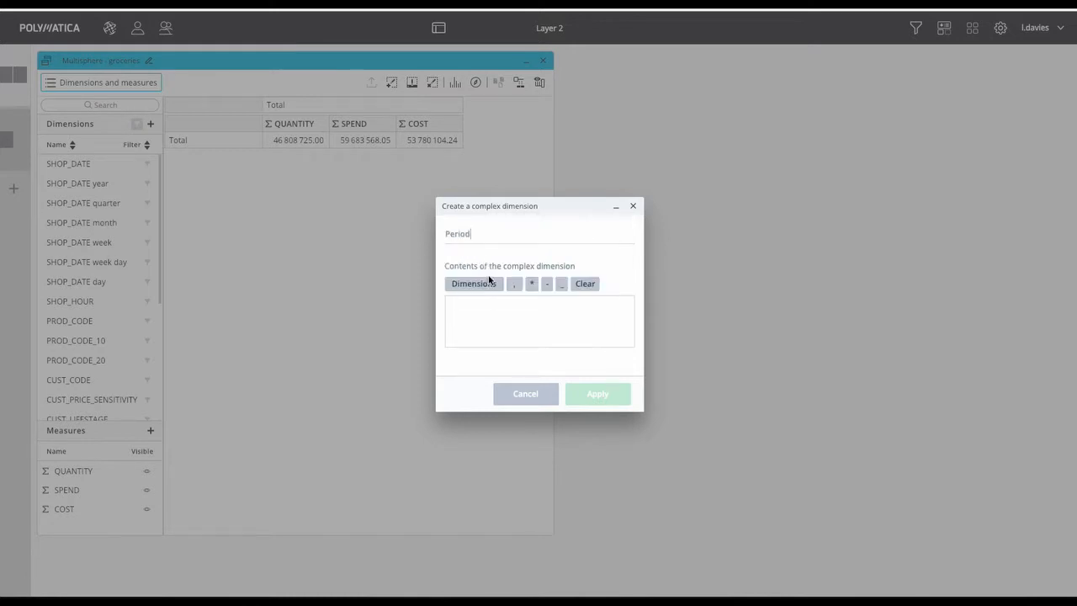
pyautogui.click(489, 286)
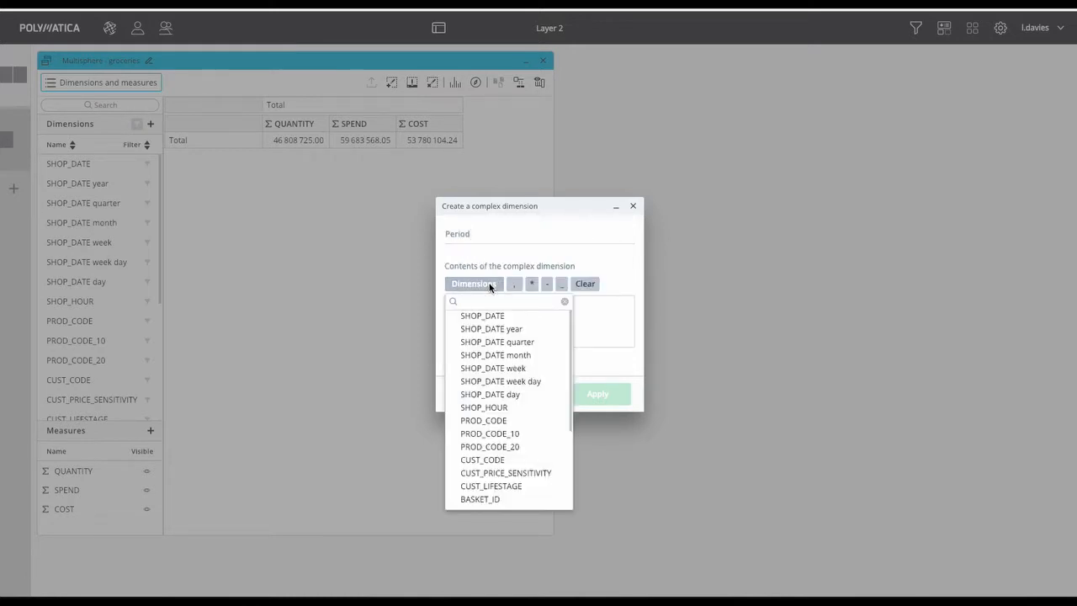
pyautogui.click(537, 329)
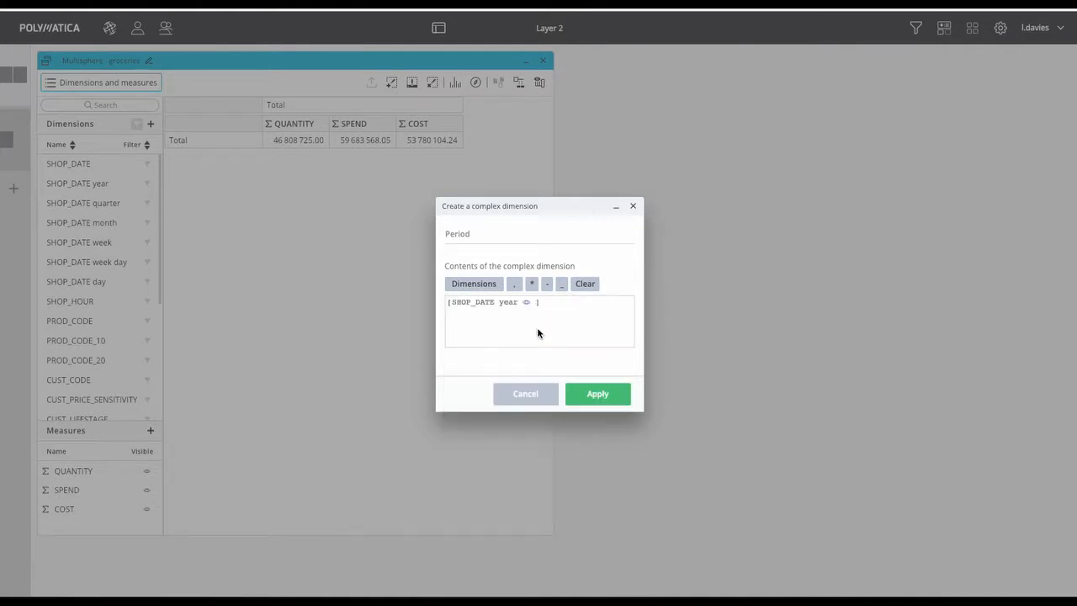
pyautogui.click(496, 286)
pyautogui.click(537, 355)
pyautogui.click(597, 398)
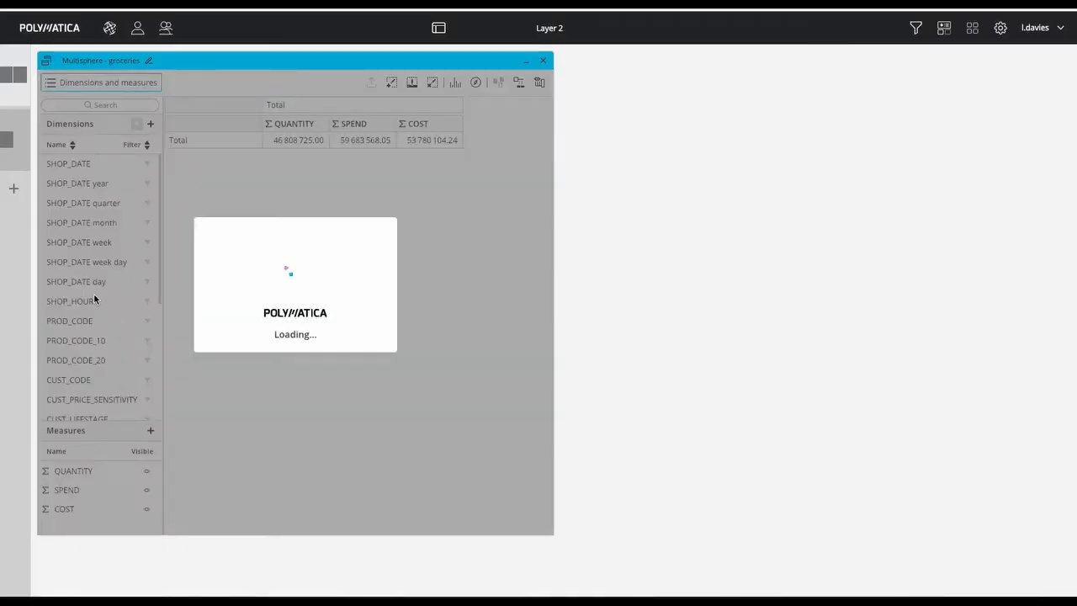
# Add the Period dimension to the table rows and create a chart of the SPEND measure.
pyautogui.scroll(-5, 94, 298)
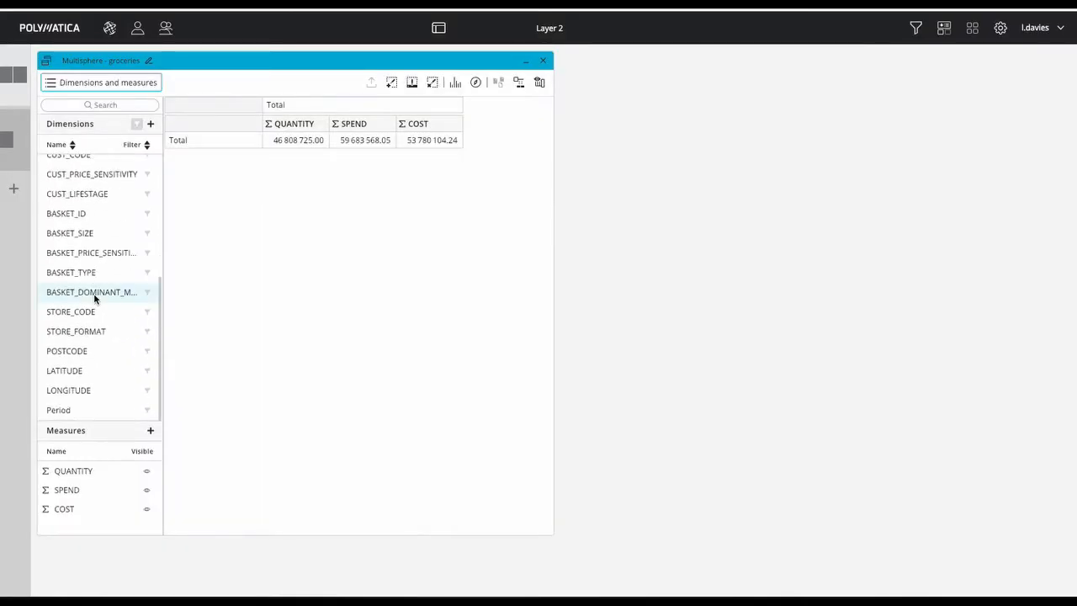
pyautogui.moveTo(112, 412); pyautogui.dragTo(175, 118)
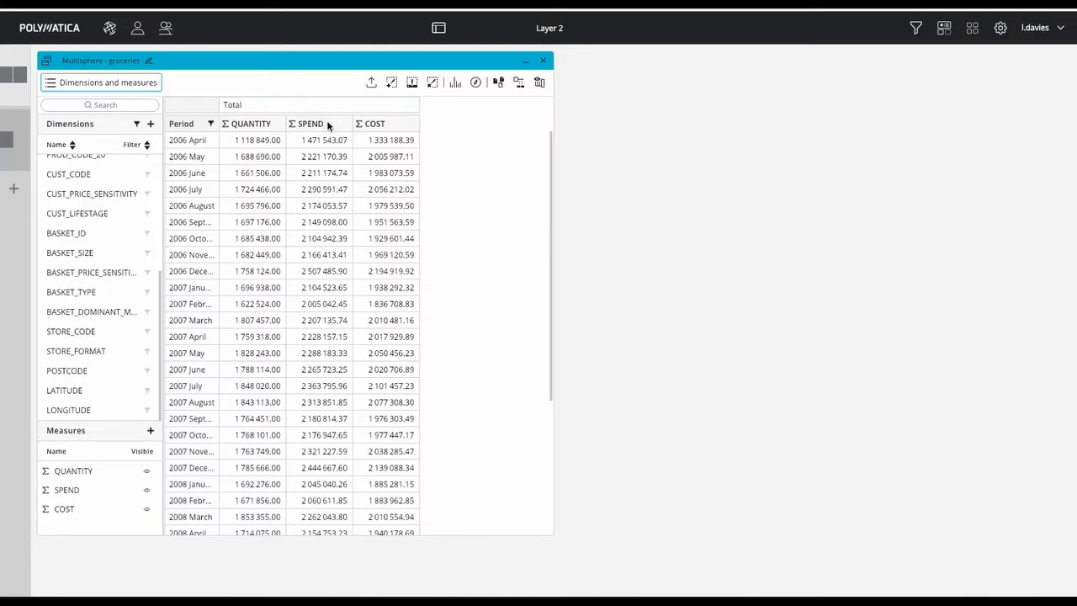
pyautogui.click(330, 126)
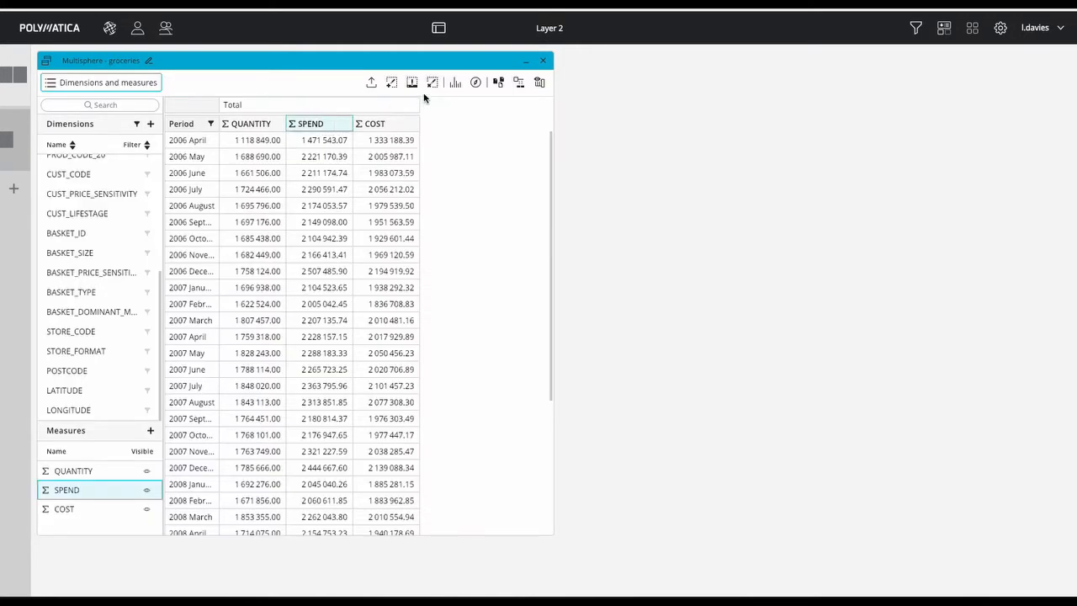
pyautogui.click(455, 82)
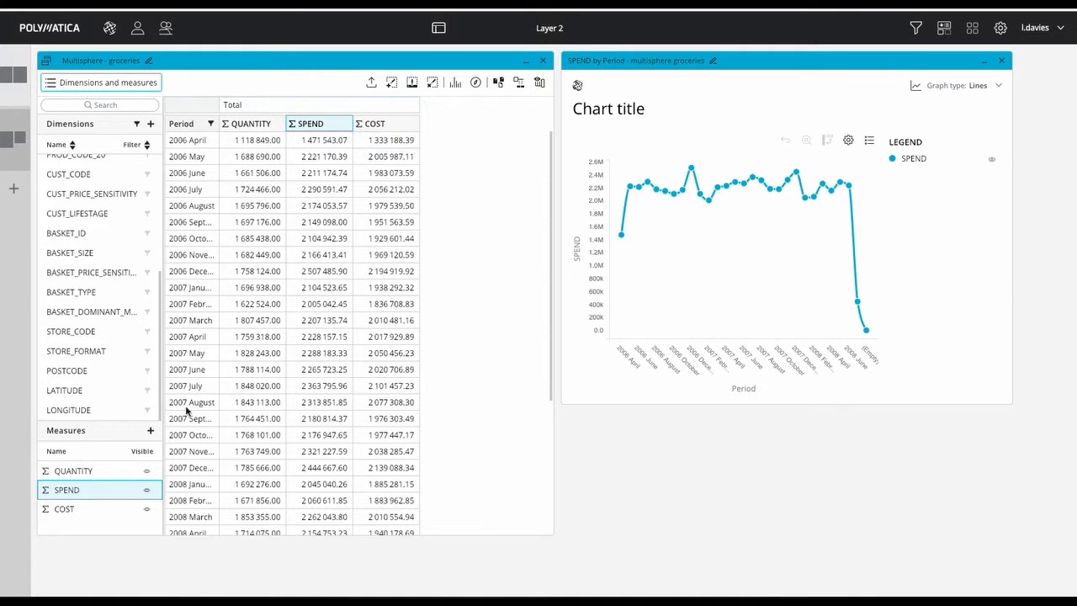
# Create a calculated measure named Profit with the formula [SPEND]-[COST] and add its column to the SPEND selection.
pyautogui.click(151, 430)
pyautogui.click(305, 234)
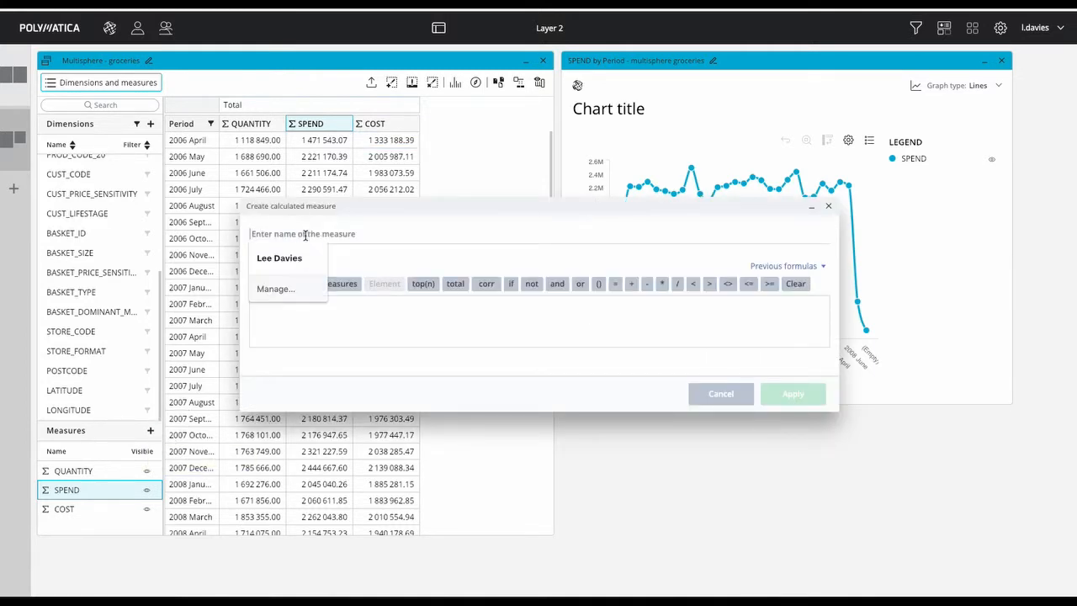
pyautogui.write('Proif')
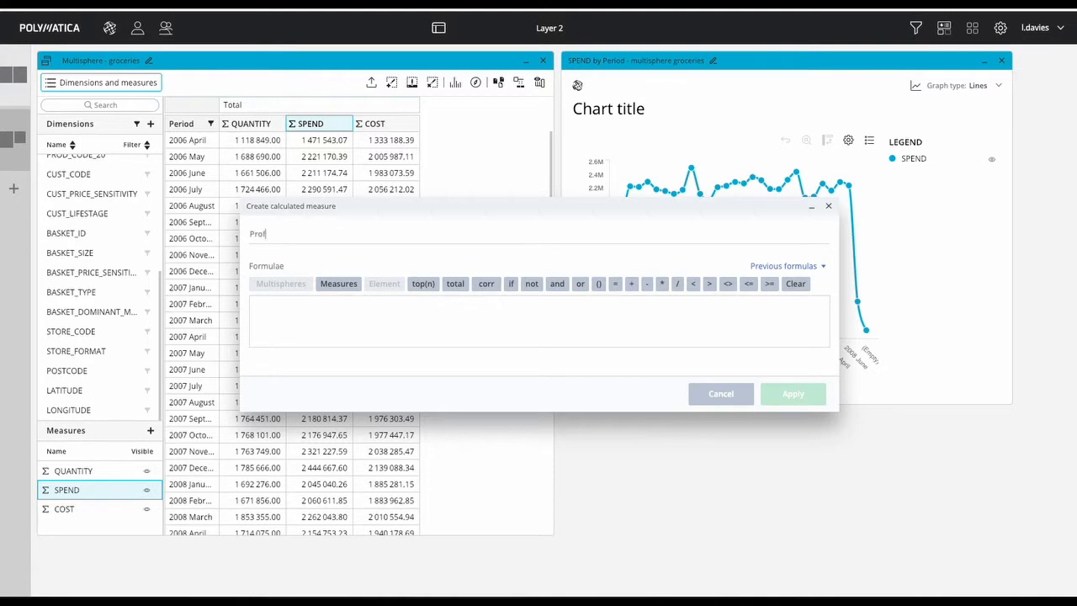
pyautogui.write('t')
pyautogui.click(346, 283)
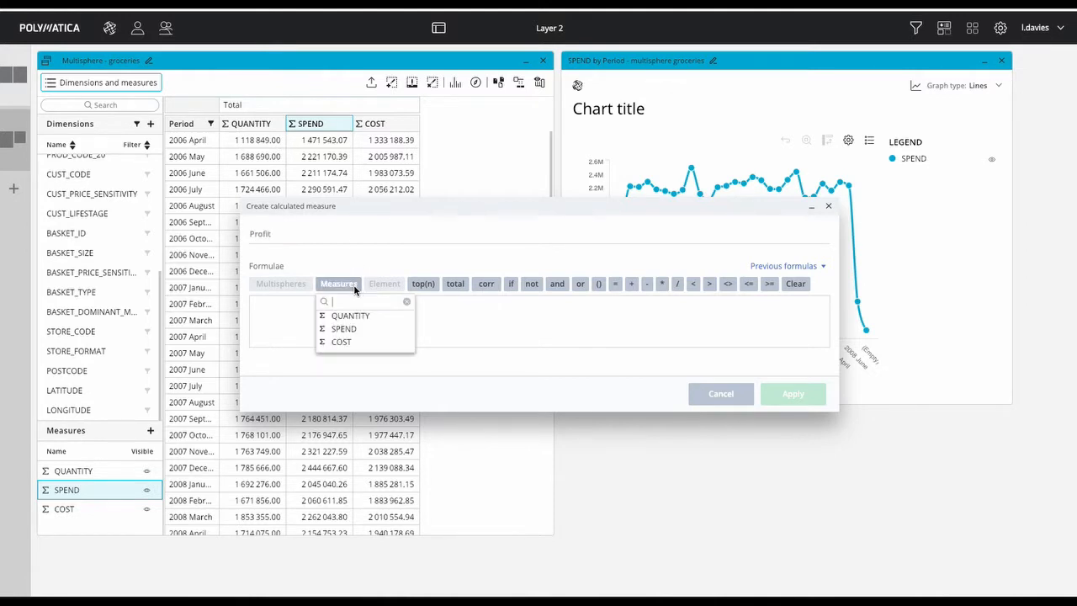
pyautogui.click(374, 328)
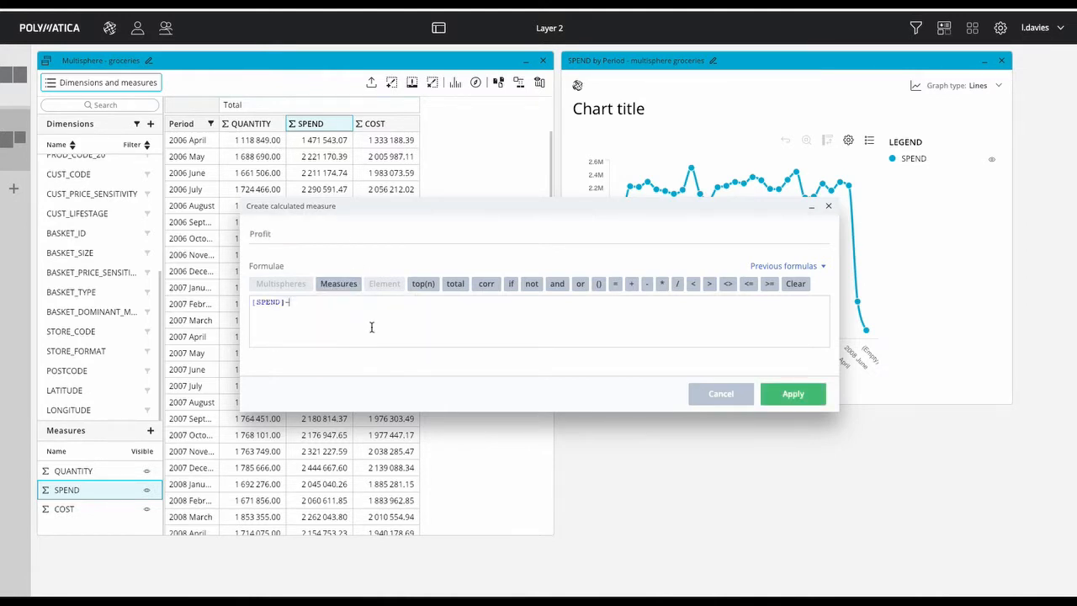
pyautogui.write('-')
pyautogui.click(344, 281)
pyautogui.click(371, 340)
pyautogui.click(796, 397)
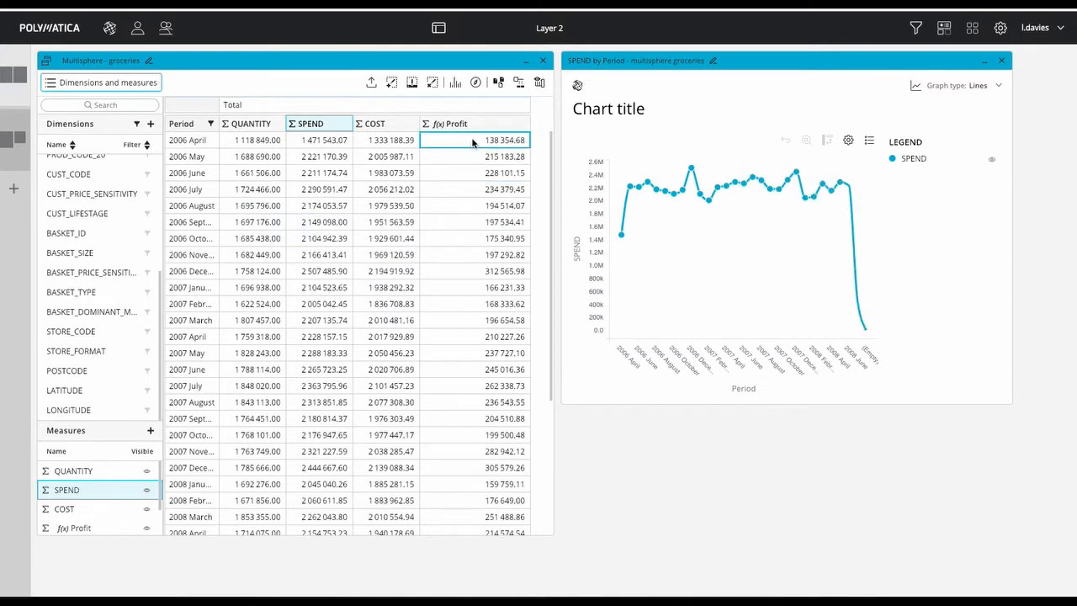
pyautogui.keyDown('ctrl'); pyautogui.click(468, 126); pyautogui.keyUp('ctrl')
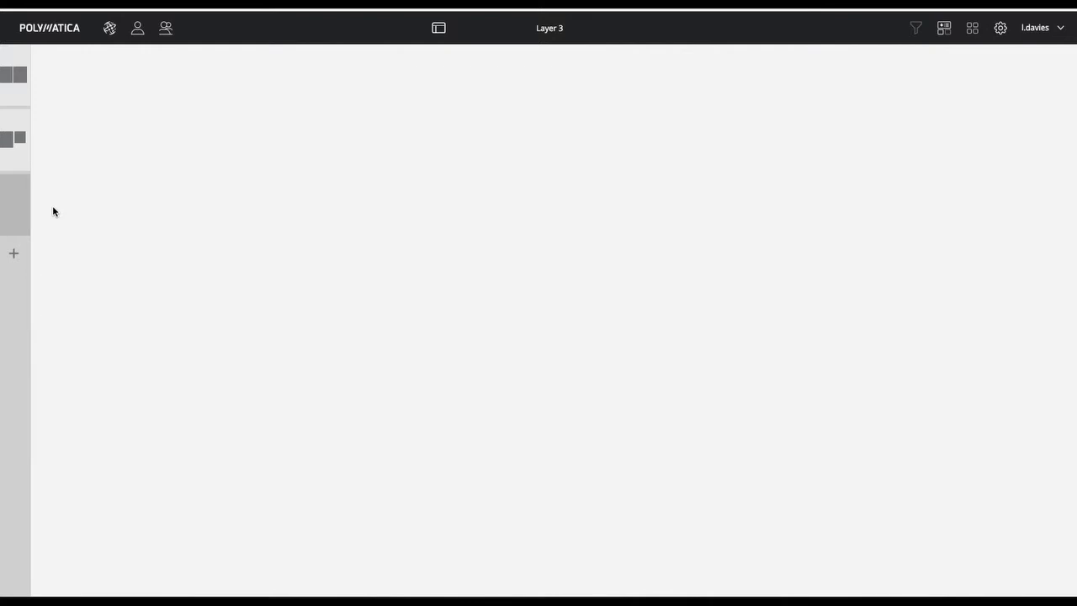
# Open the Logistics2 multisphere on Layer 3, finding it by searching for "log".
pyautogui.click(110, 30)
pyautogui.click(431, 179)
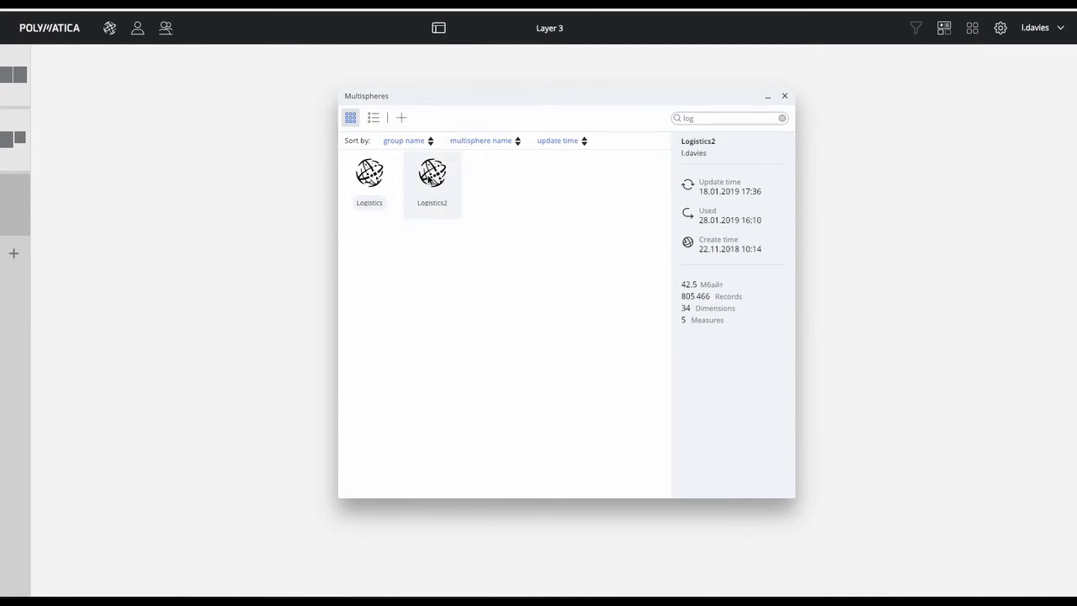
pyautogui.doubleClick(430, 179)
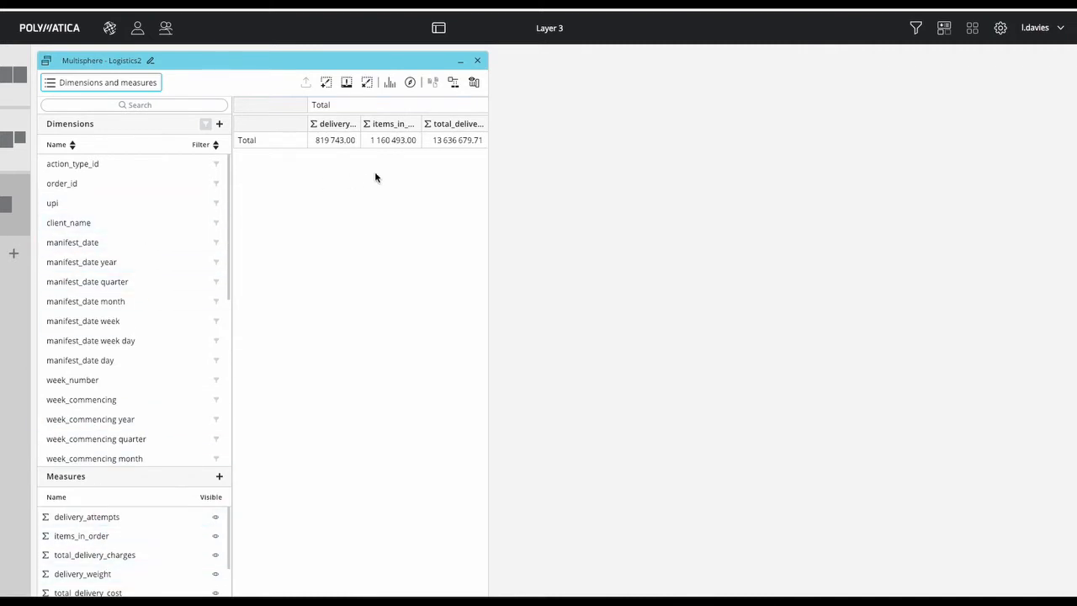
# Hide the items_in_order, total_delivery_charges, total_delivery_cost and delivery_weight measures and add client_name to the table rows.
pyautogui.click(215, 535)
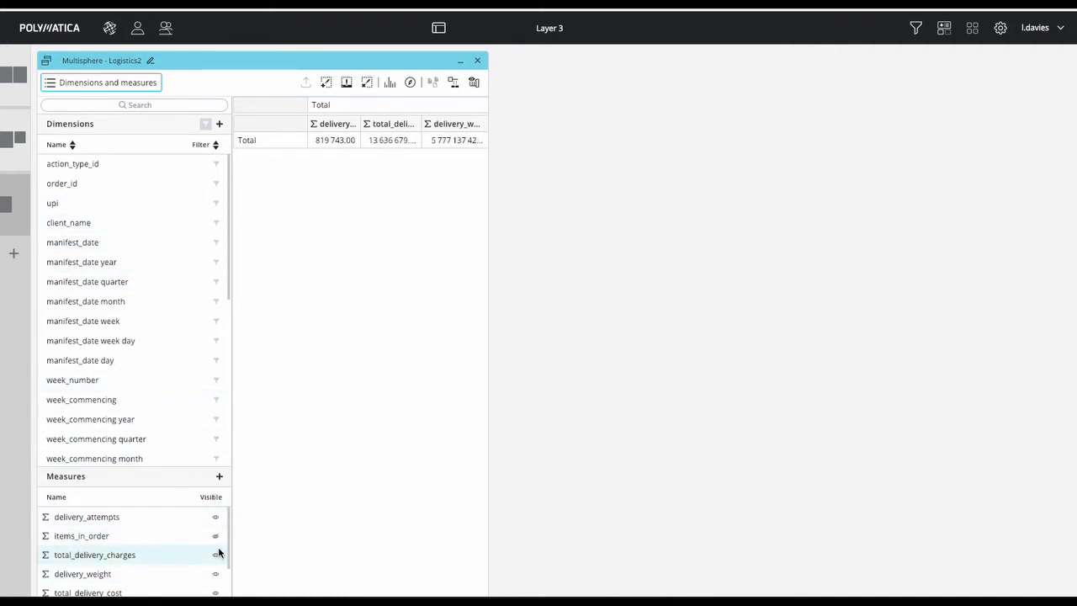
pyautogui.click(218, 557)
pyautogui.doubleClick(216, 579)
pyautogui.scroll(-1, 212, 571)
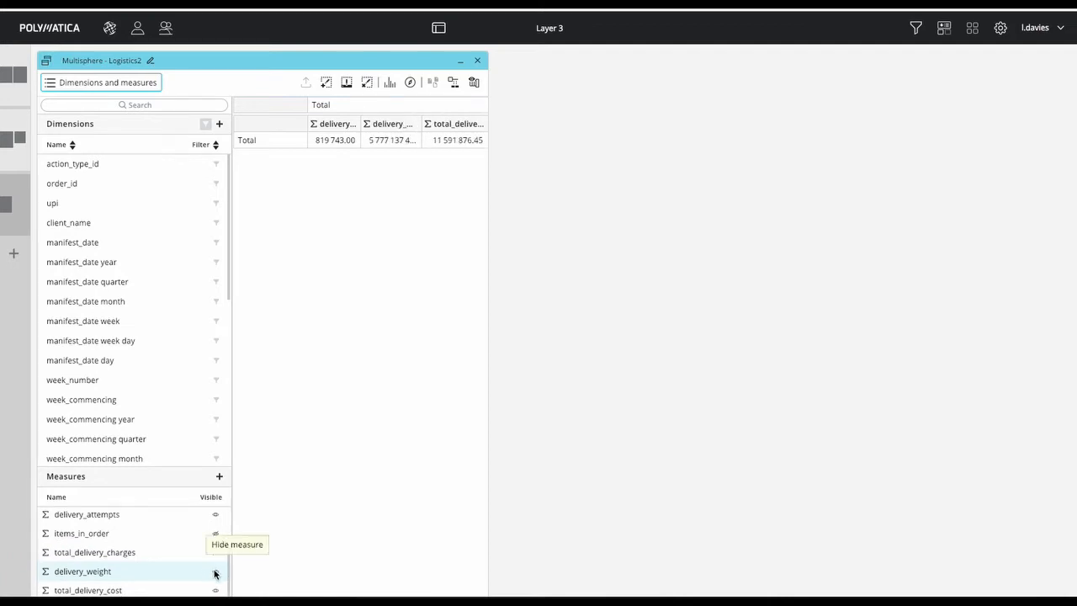
pyautogui.click(216, 590)
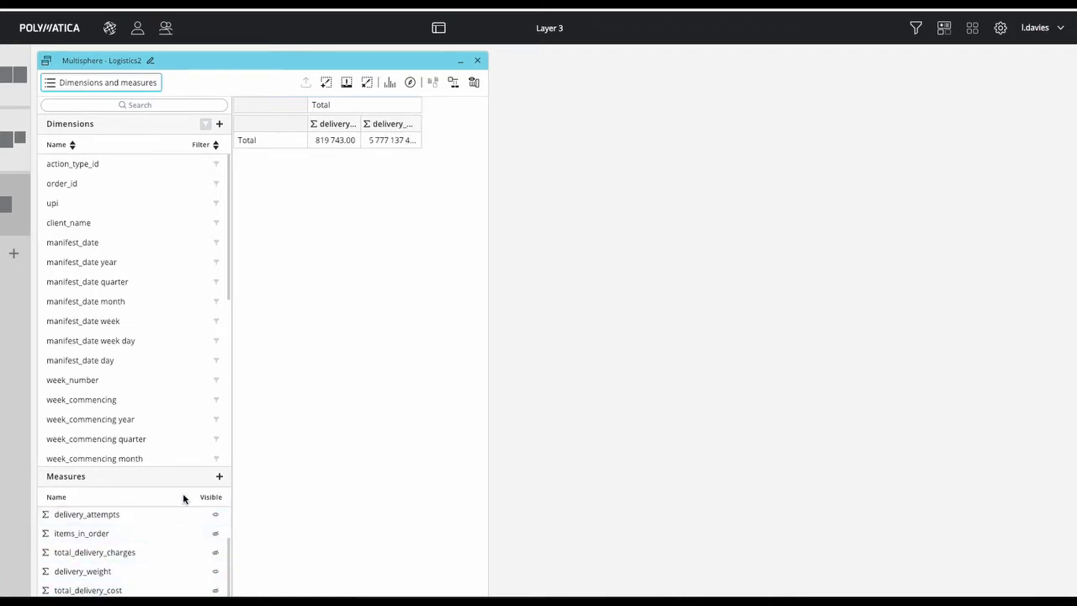
pyautogui.scroll(1, 193, 521)
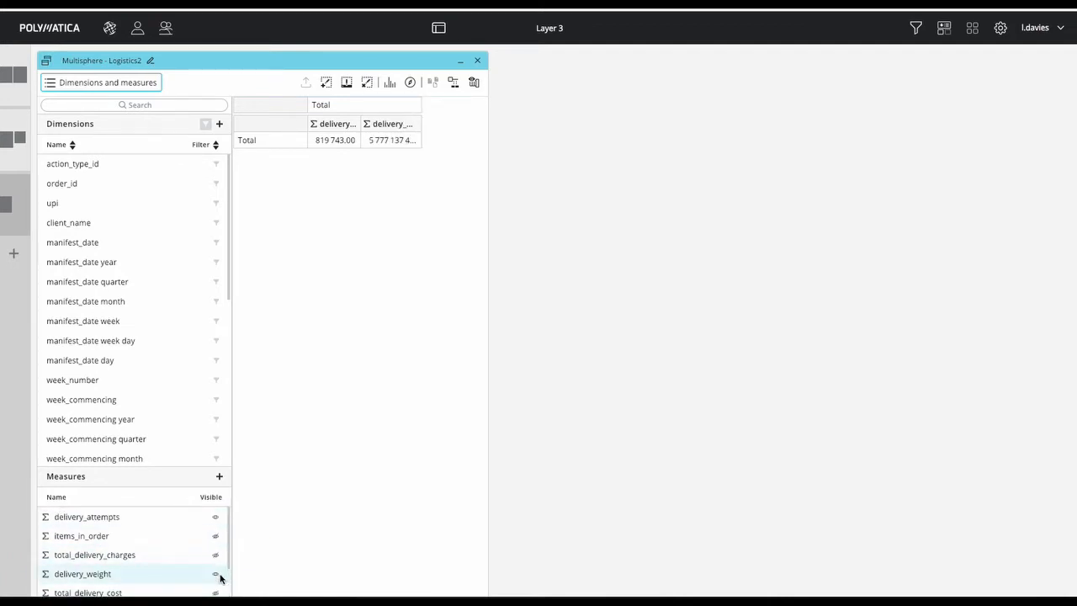
pyautogui.click(217, 575)
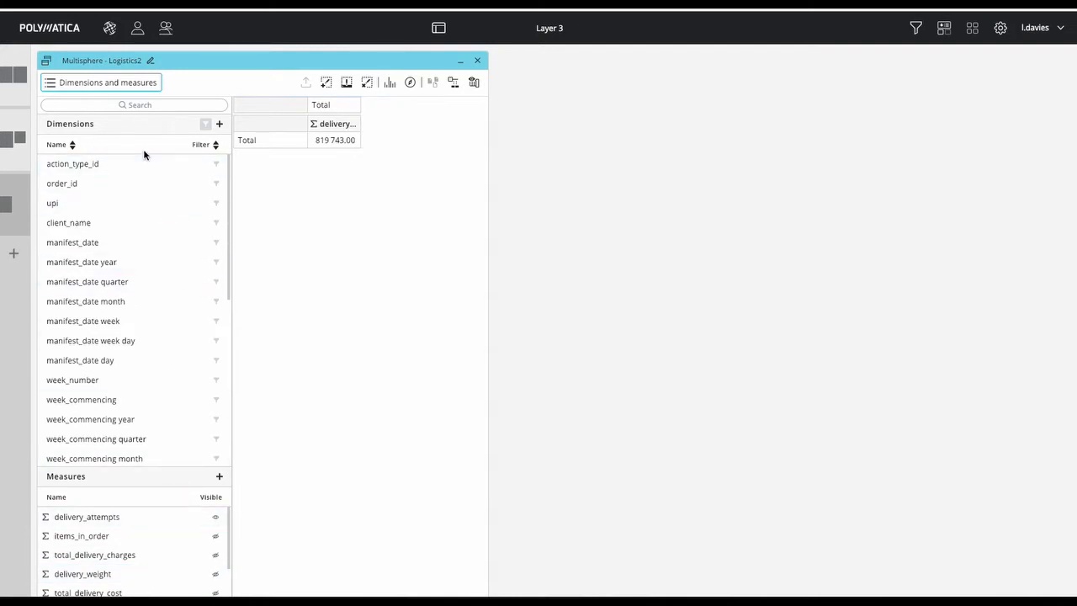
pyautogui.moveTo(144, 223); pyautogui.dragTo(246, 126)
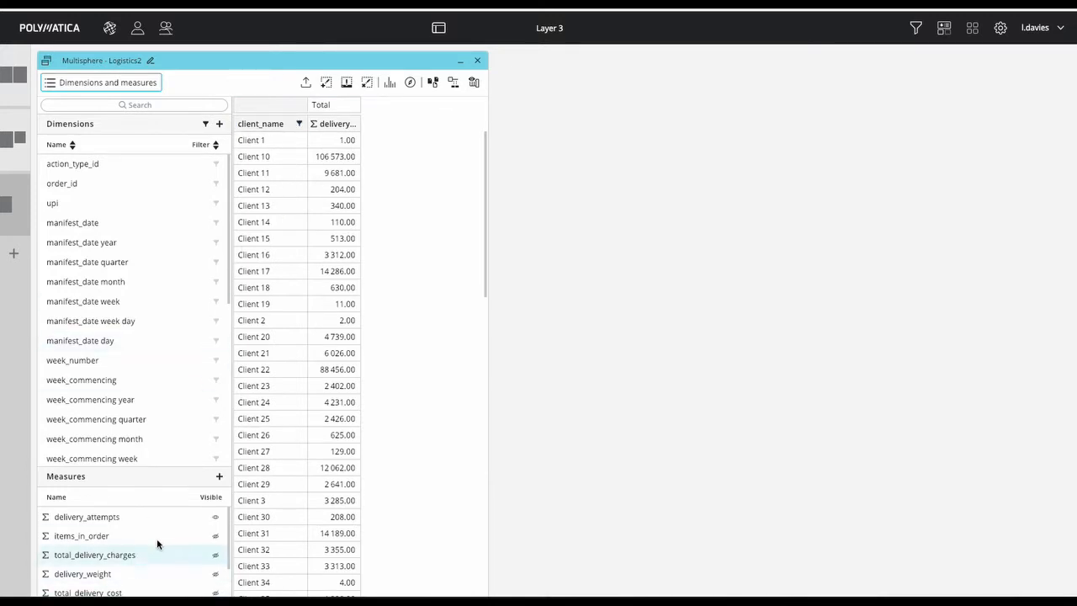
# Create a calculated measure named Profit with the formula [total_delivery_charges]-[total_delivery_cost].
pyautogui.click(218, 476)
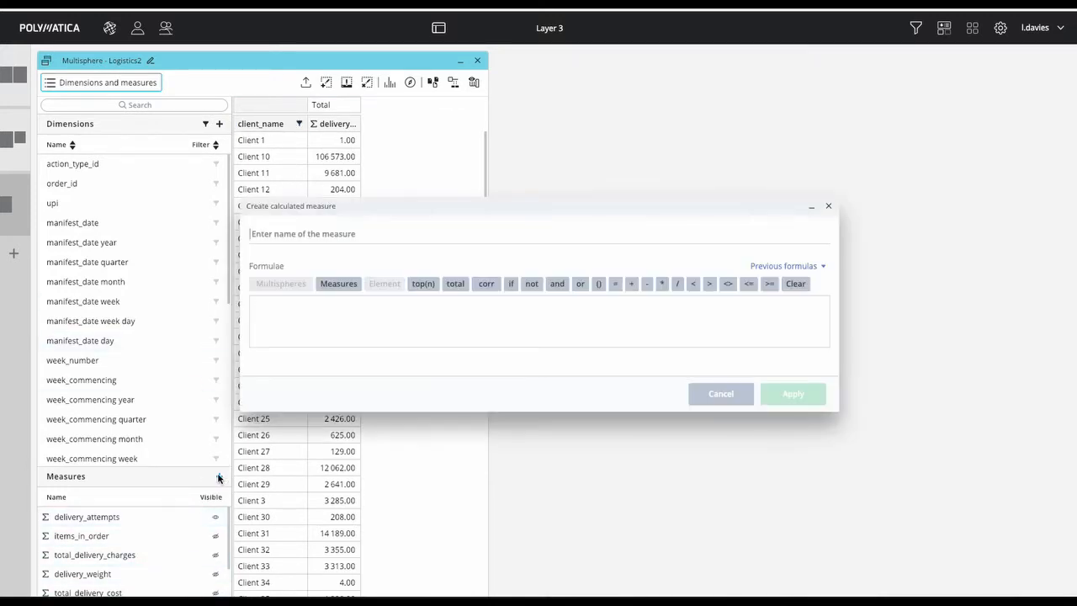
pyautogui.click(350, 232)
pyautogui.write('Profit')
pyautogui.click(351, 284)
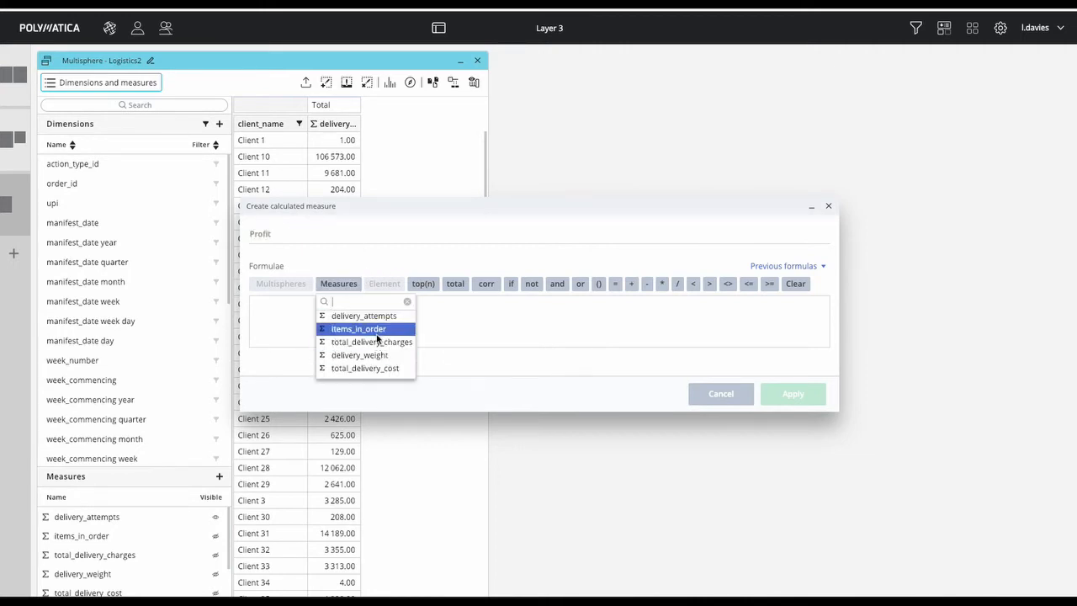
pyautogui.click(377, 341)
pyautogui.write('-')
pyautogui.click(351, 284)
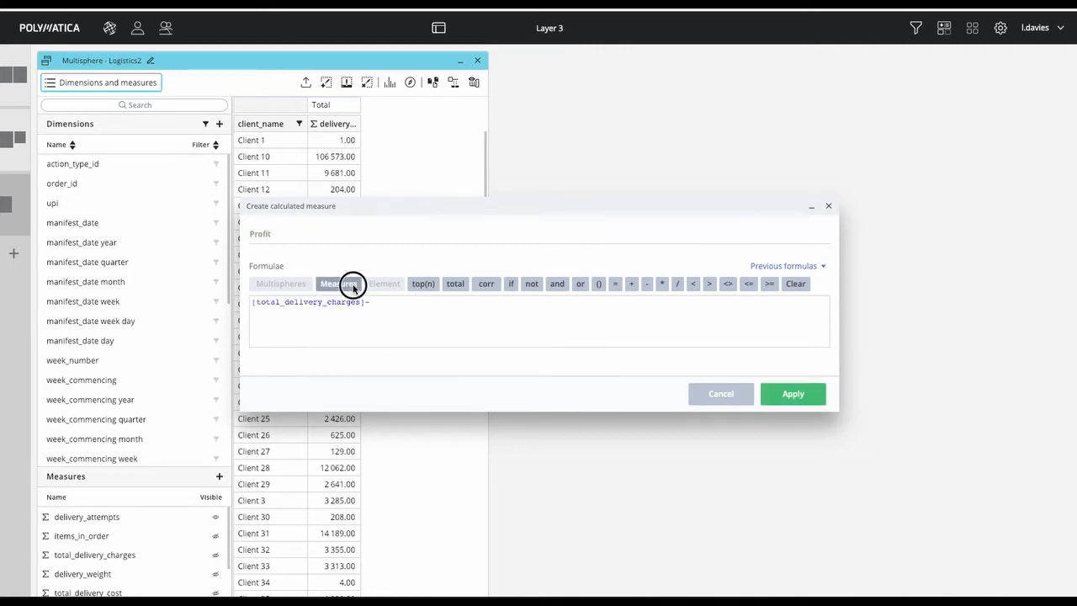
pyautogui.click(386, 368)
pyautogui.click(722, 387)
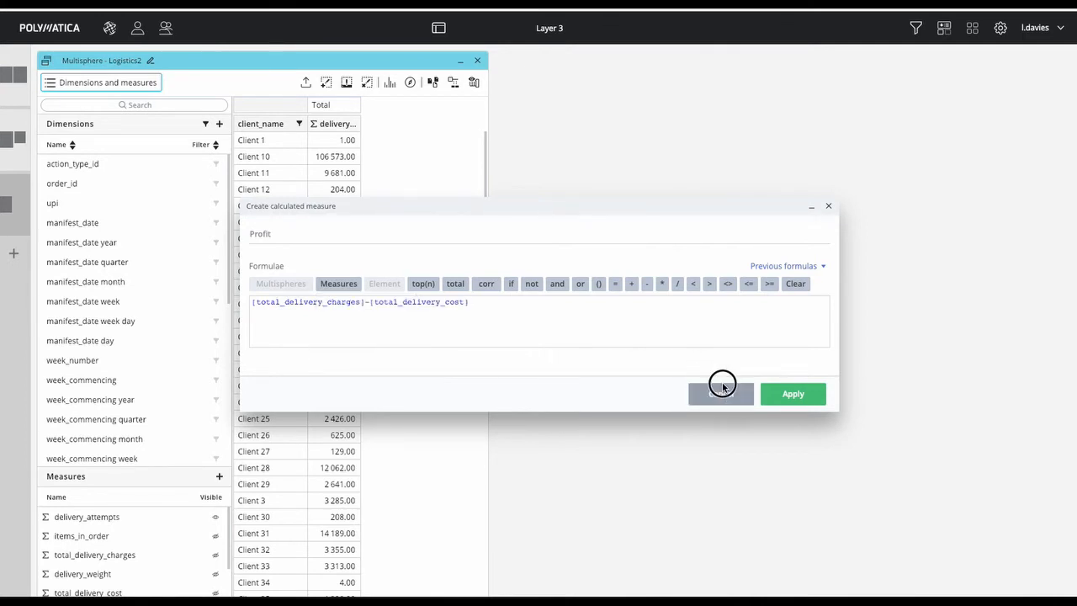
pyautogui.click(793, 393)
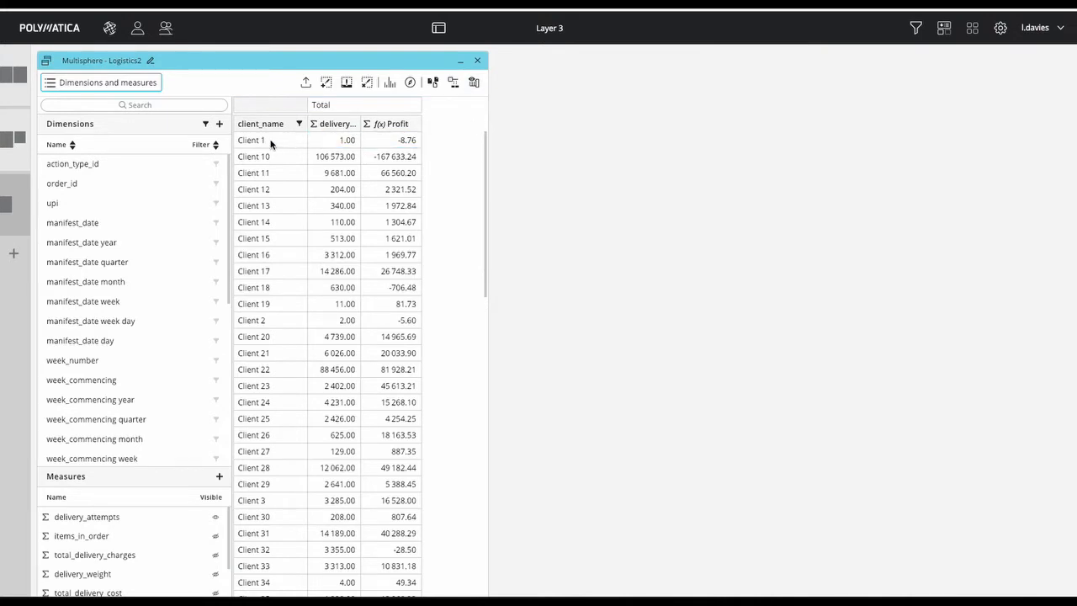
# Create a chart of the Profit measure by client_name and set its graph type to Bars.
pyautogui.click(396, 124)
pyautogui.click(389, 83)
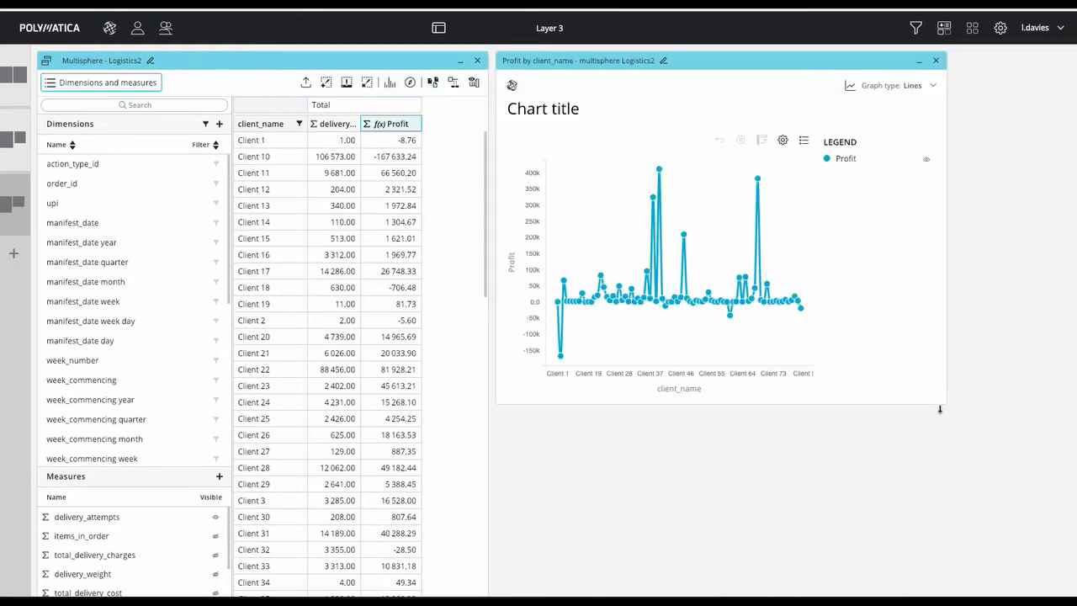
pyautogui.click(907, 81)
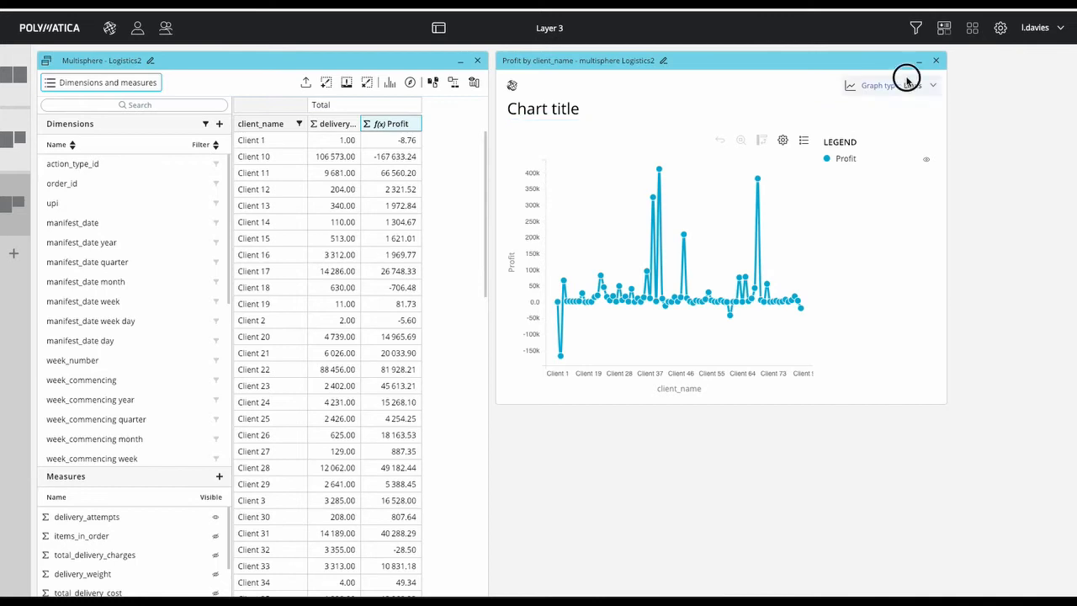
pyautogui.click(894, 103)
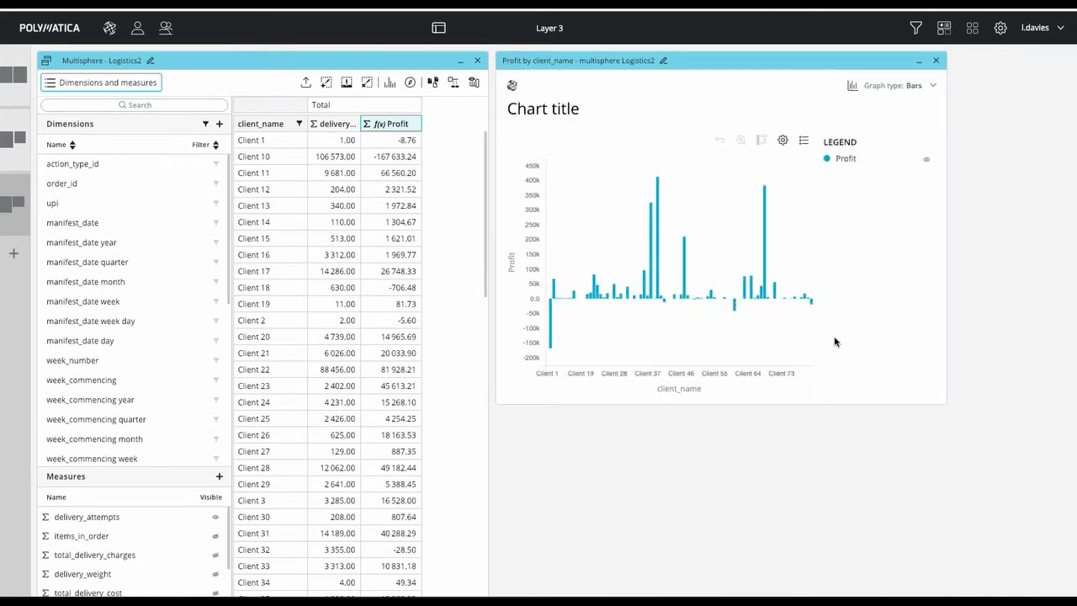
# Group the clients into 4 clusters based on delivery_attempts and Profit, and leave only Profit selected for the chart.
pyautogui.keyDown('ctrl'); pyautogui.click(349, 126); pyautogui.keyUp('ctrl')
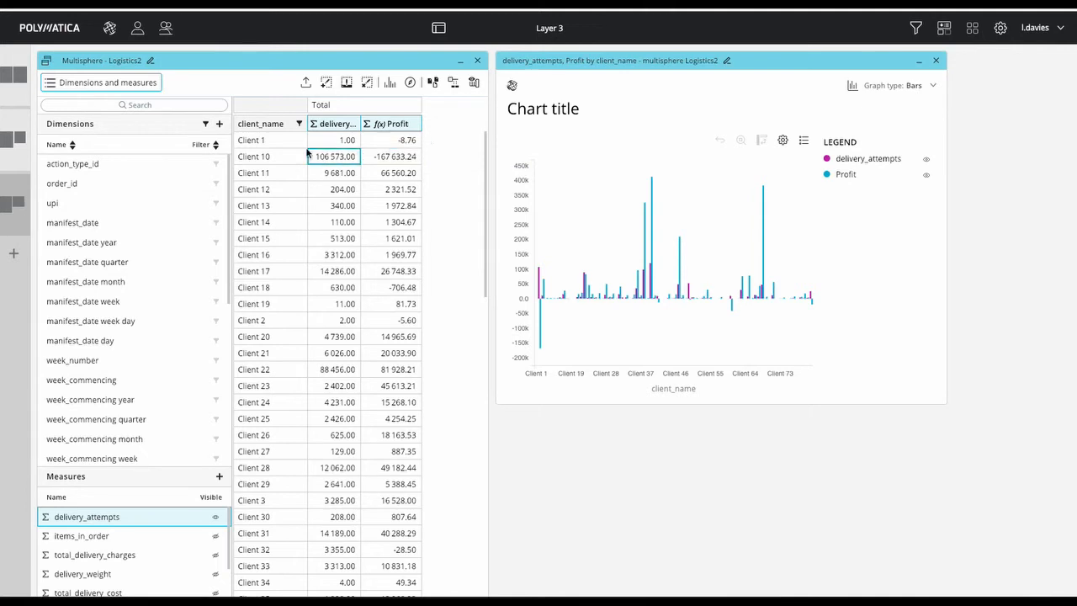
pyautogui.click(433, 84)
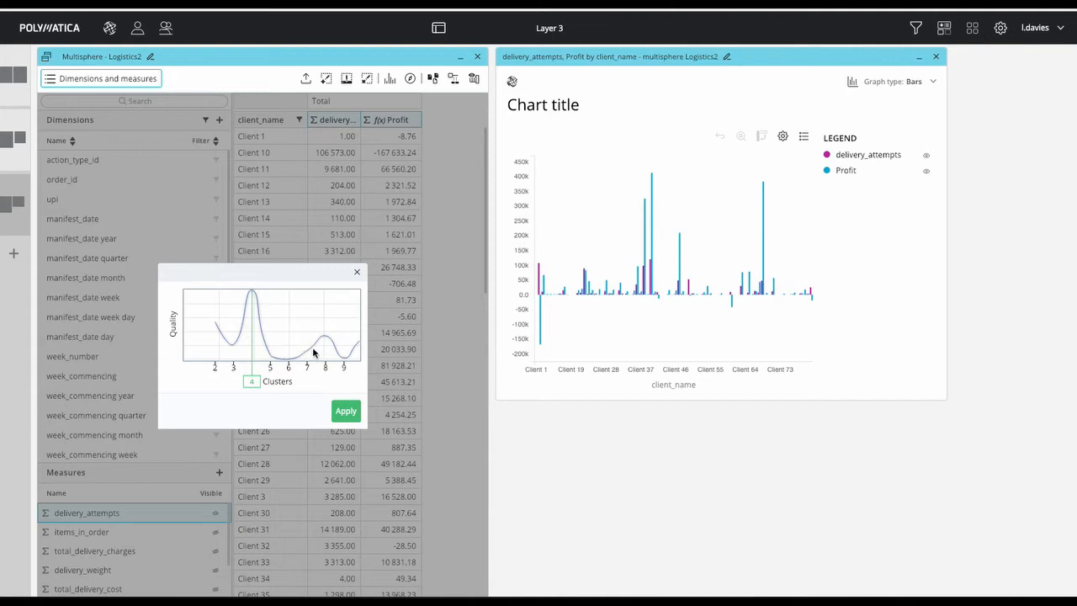
pyautogui.moveTo(316, 345)
pyautogui.mouseDown()
pyautogui.moveTo(221, 337)
pyautogui.moveTo(320, 339)
pyautogui.mouseUp()
pyautogui.click(347, 410)
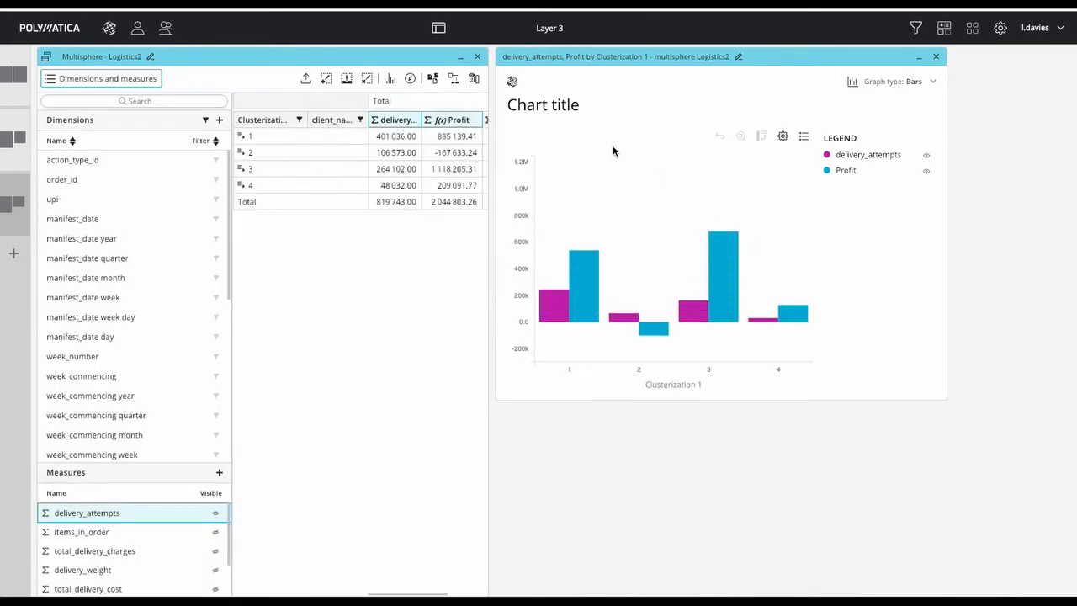
pyautogui.keyDown('ctrl'); pyautogui.click(404, 123); pyautogui.keyUp('ctrl')
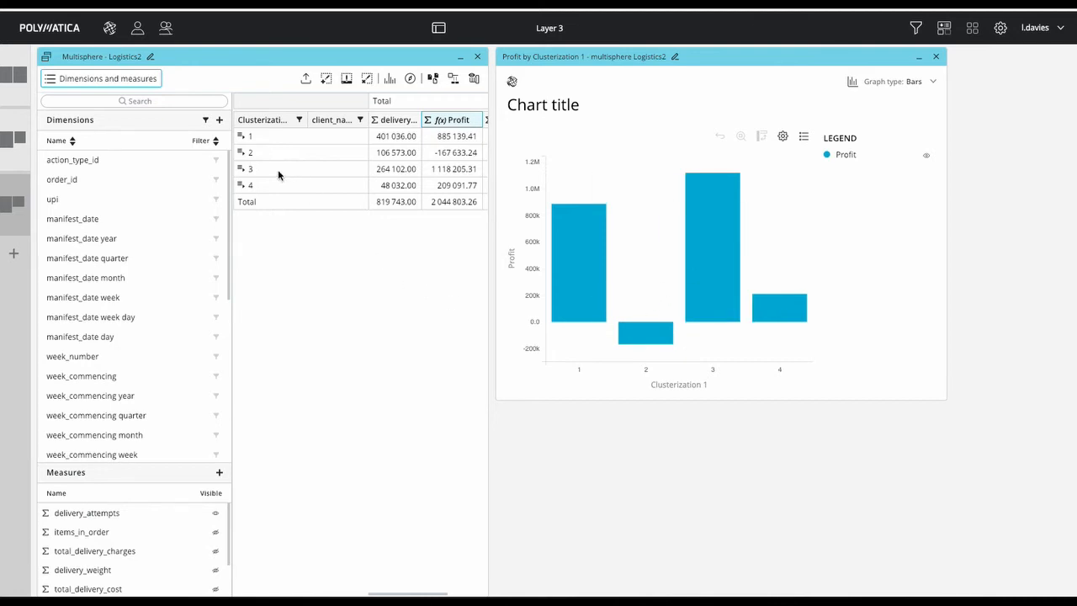
# Expand cluster 3, add the service_type dimension to the table rows after client_name, and expand Client 38.
pyautogui.click(242, 169)
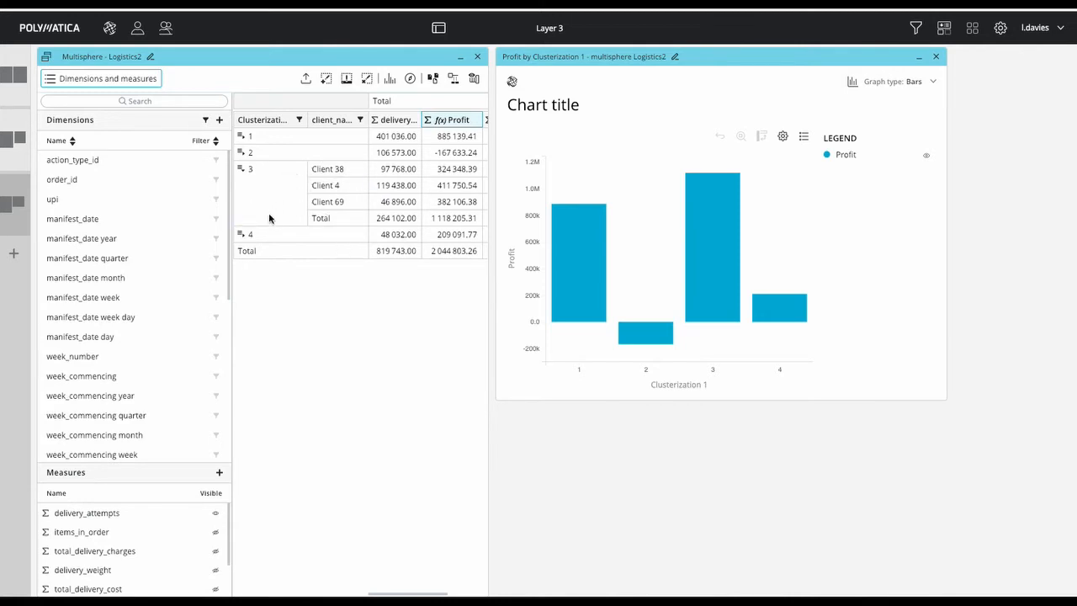
pyautogui.scroll(-5, 130, 257)
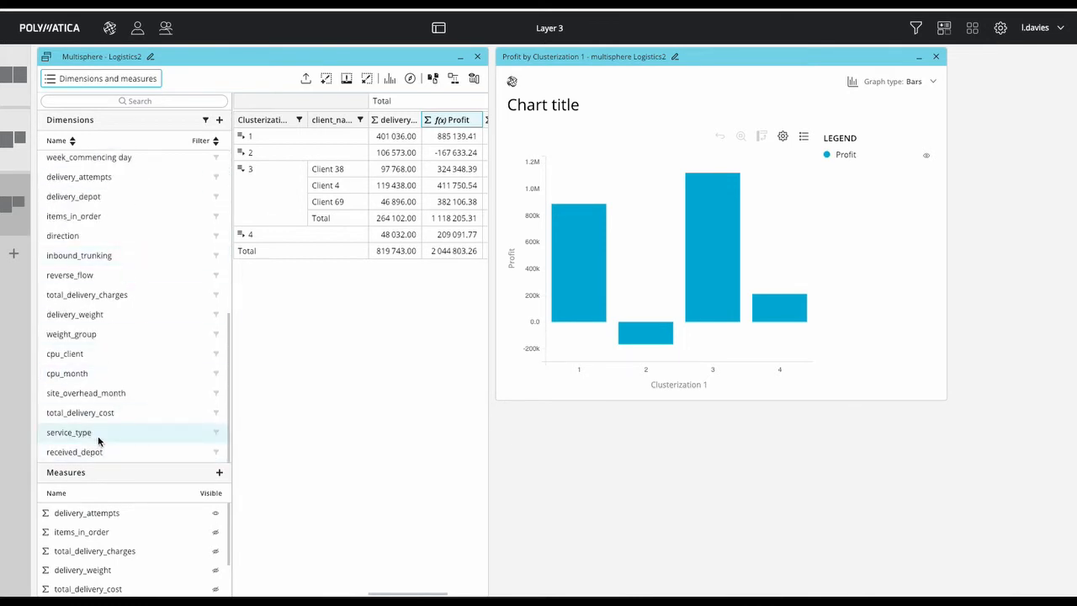
pyautogui.moveTo(97, 441); pyautogui.dragTo(360, 132)
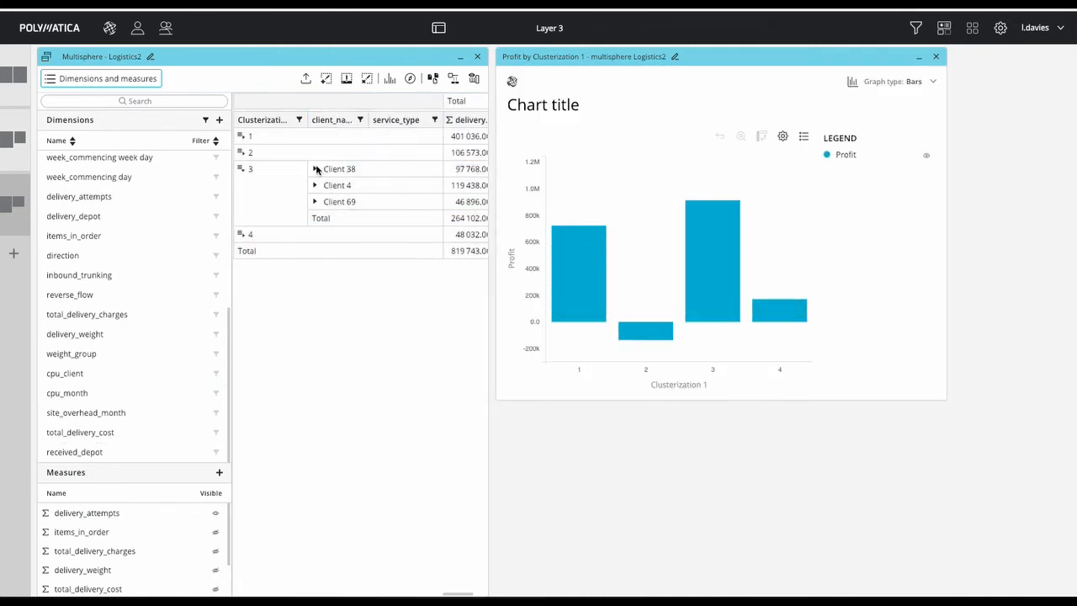
pyautogui.click(314, 169)
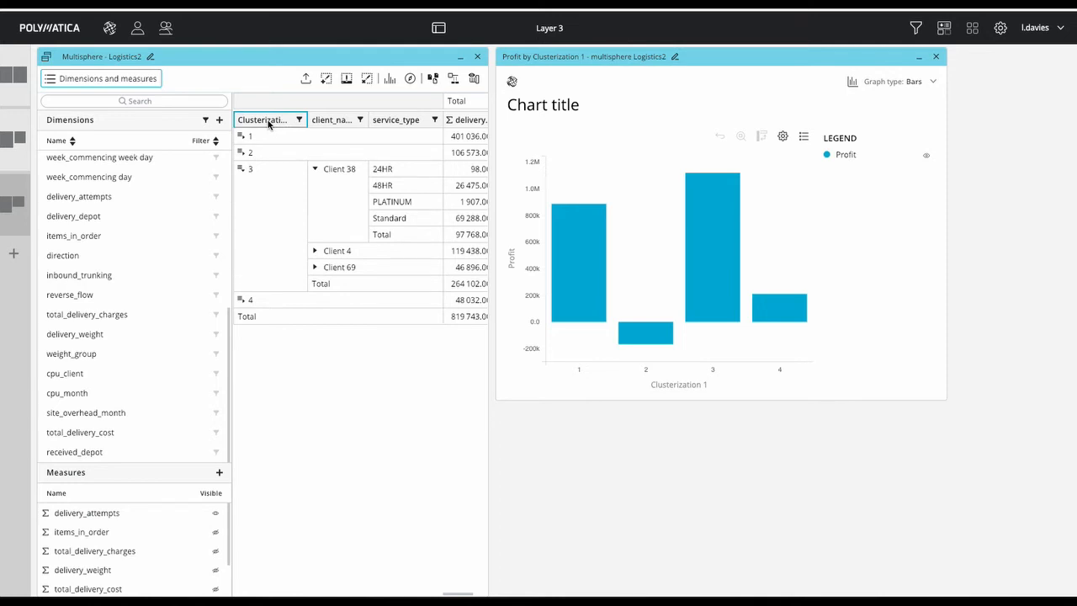
# Replace the clusterization in the rows with a new one of 9 clusters based on delivery_attempts and Profit, leaving only Profit selected.
pyautogui.moveTo(268, 124); pyautogui.dragTo(133, 205)
pyautogui.click(386, 121)
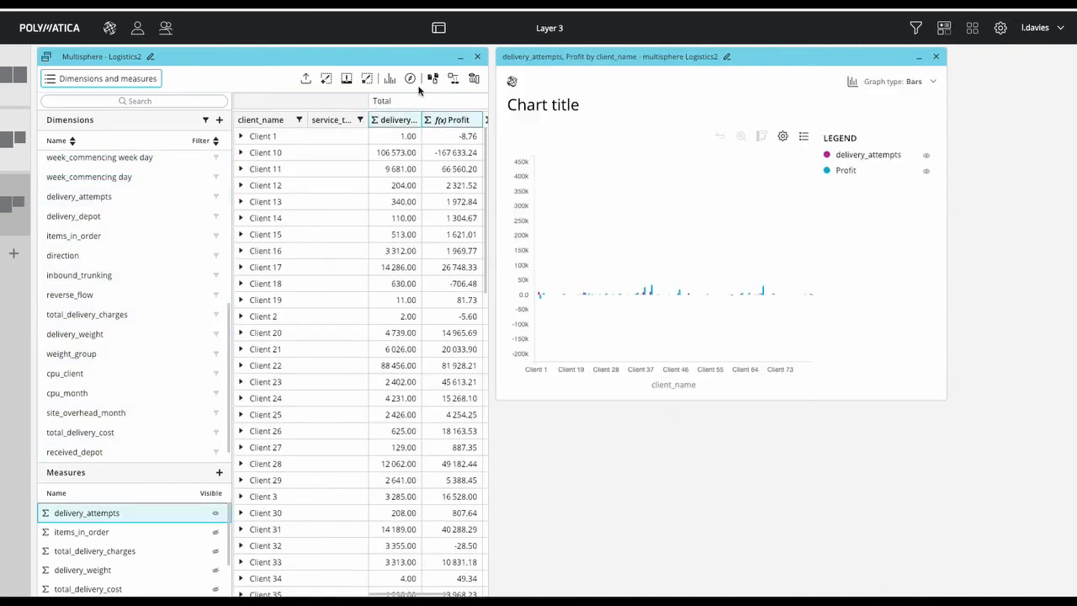
pyautogui.click(435, 79)
pyautogui.moveTo(327, 333); pyautogui.dragTo(238, 332)
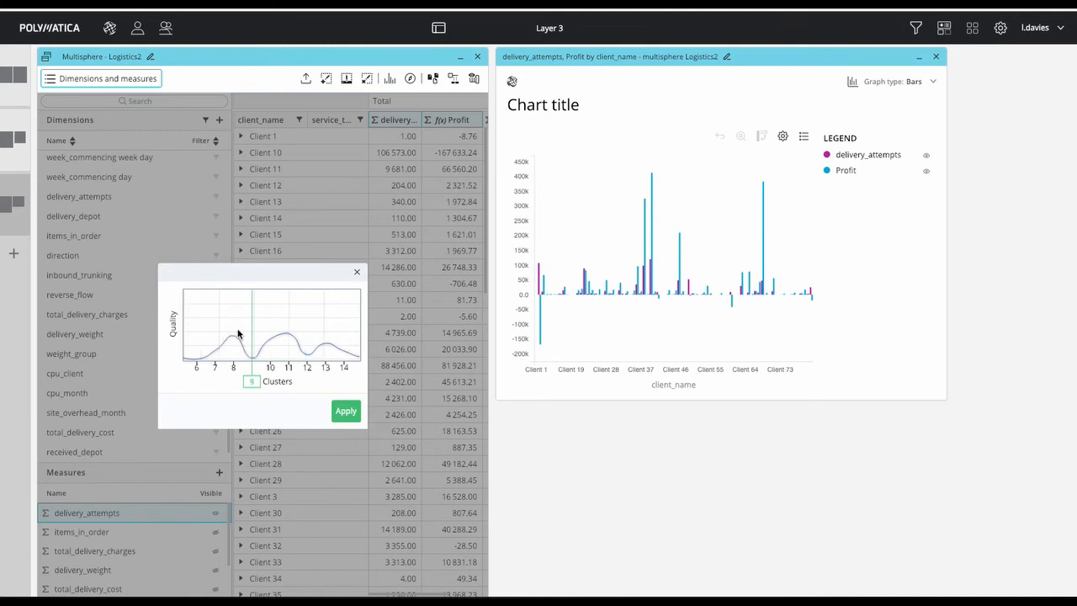
pyautogui.click(344, 413)
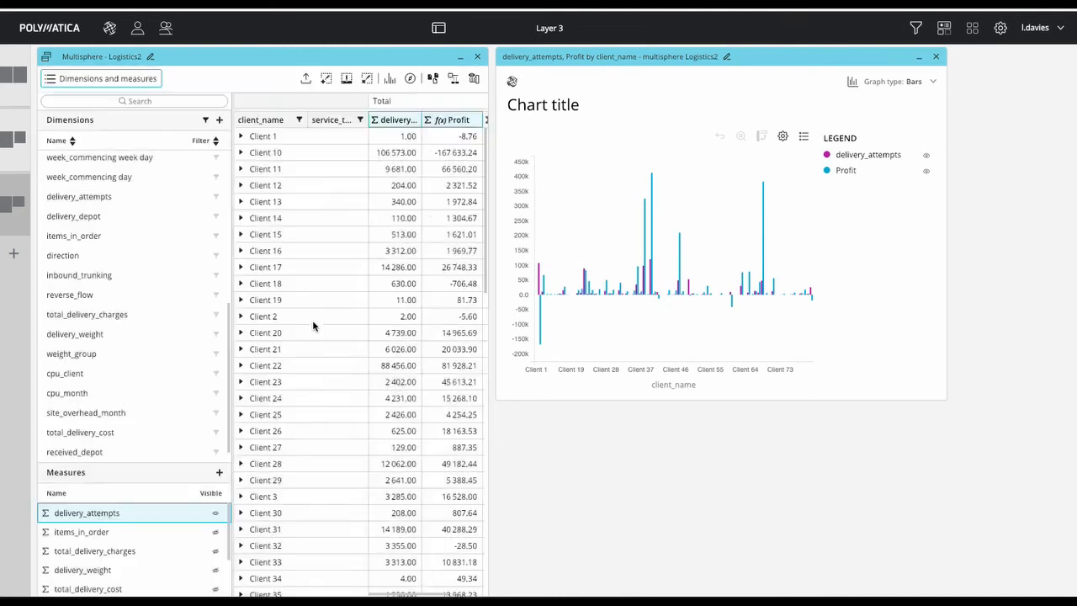
pyautogui.click(463, 120)
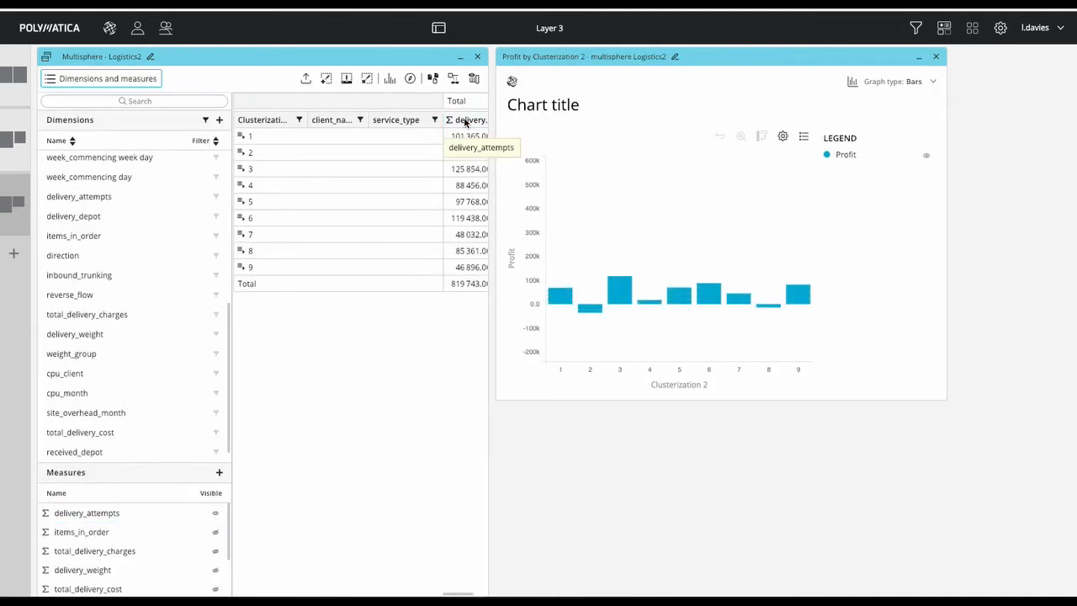